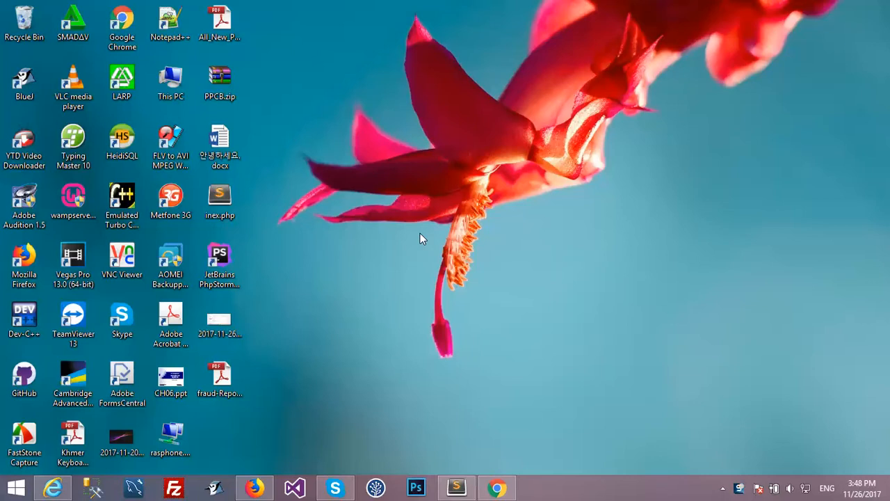
Step: Search the system for XAMPP, open the XAMPP Control Panel and move its window away from the screen corner
click(23, 487)
text(x)
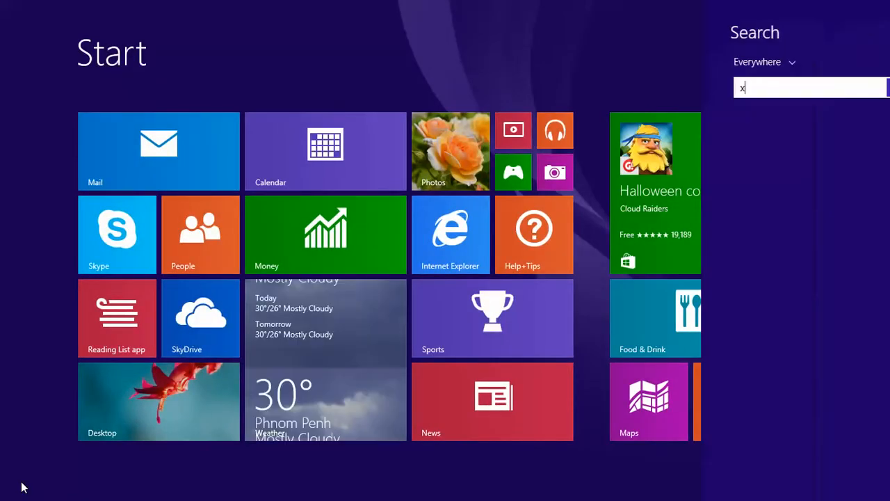
text(amPP Control Panel)
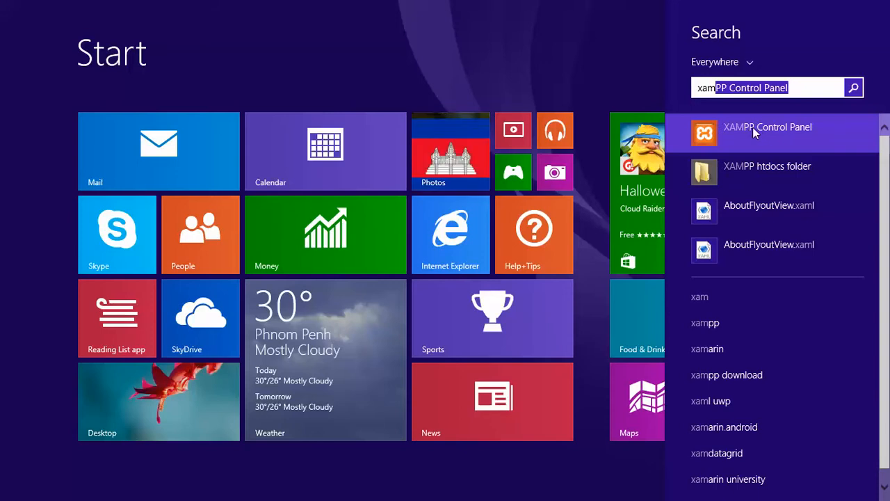
click(752, 127)
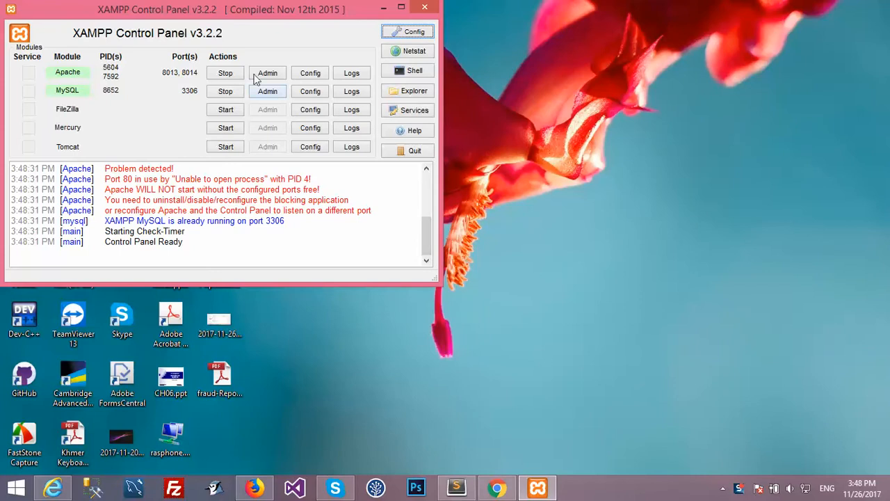
drag(210, 34, 271, 82)
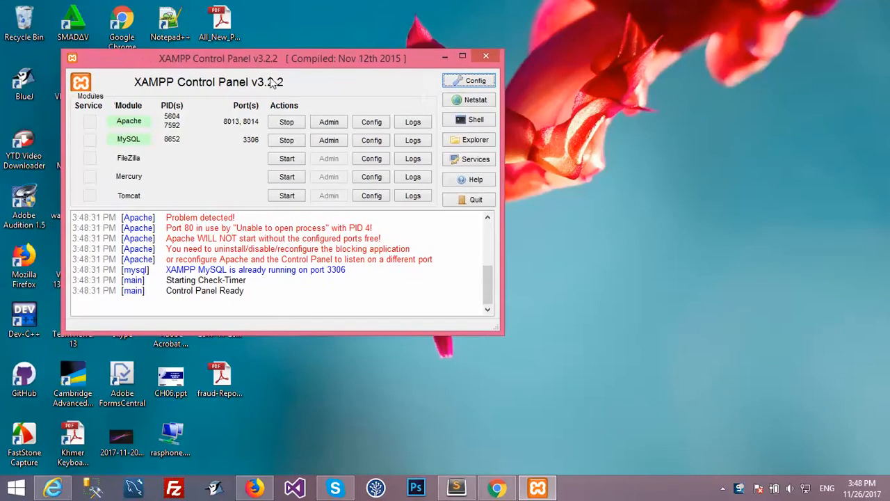
Step: Stop the Apache and MySQL modules, start both again and minimize the XAMPP Control Panel
click(286, 123)
click(286, 140)
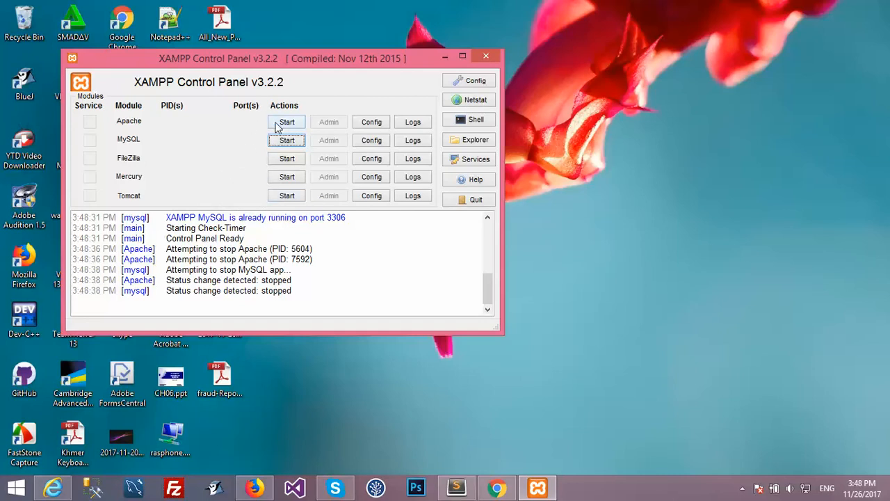
drag(289, 60, 337, 55)
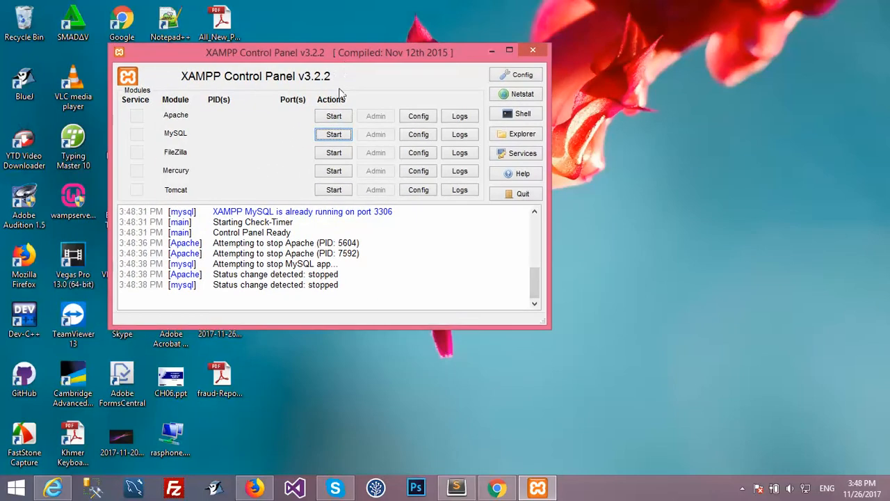
click(334, 116)
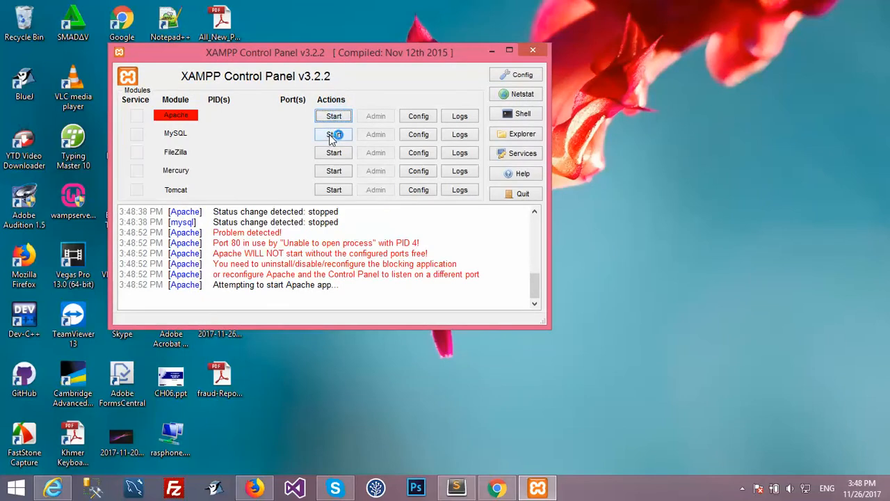
click(331, 137)
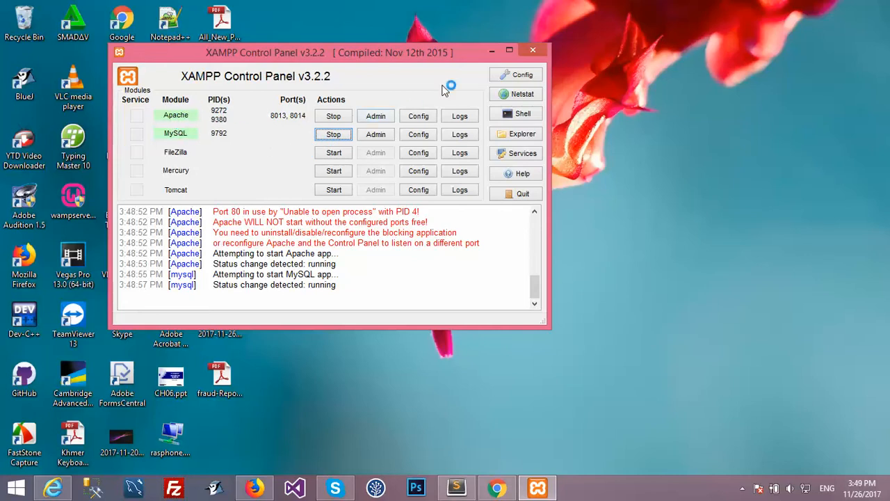
click(492, 50)
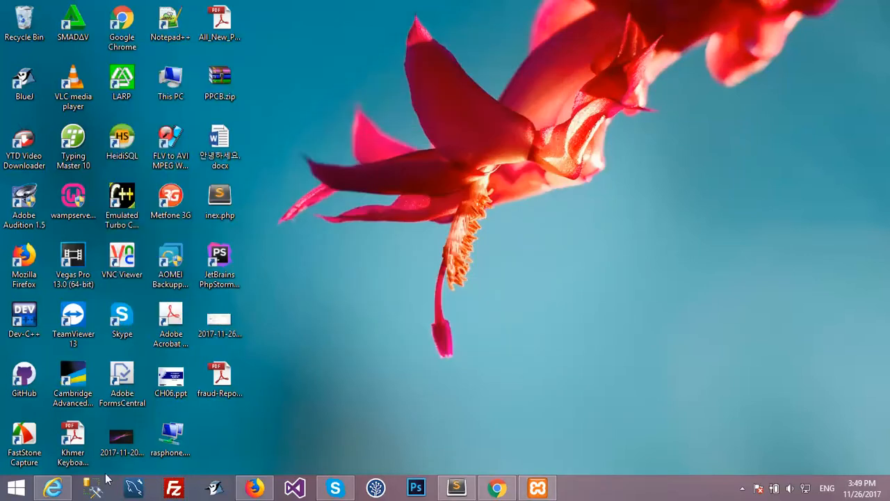
Step: Switch to Firefox, load localhost:8014 in a new tab and go to phpMyAdmin from the XAMPP dashboard
click(254, 487)
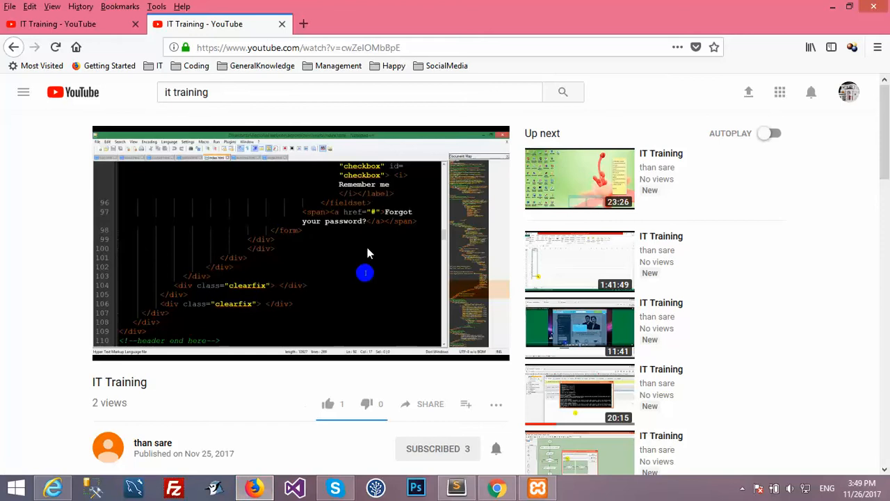
click(303, 24)
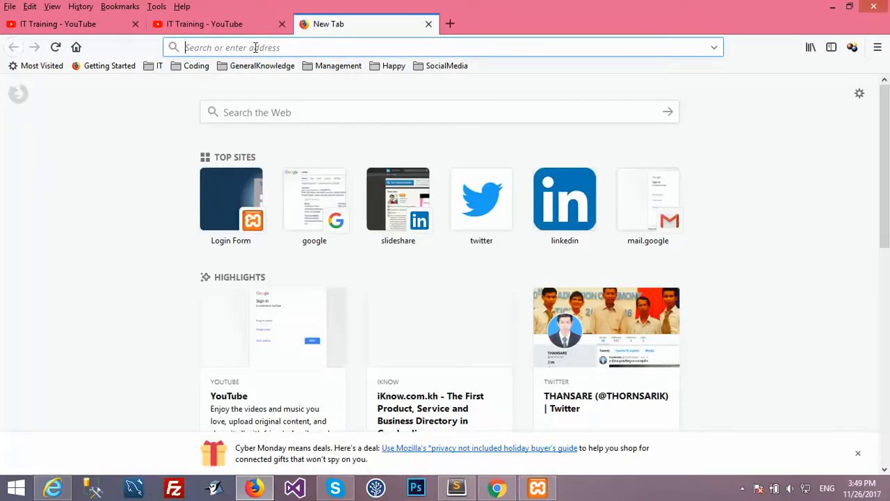
text(localho)
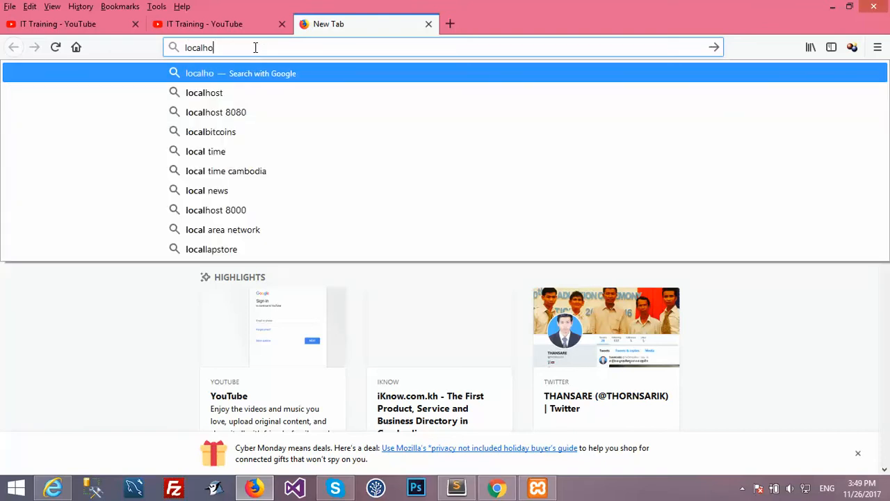
text(st:)
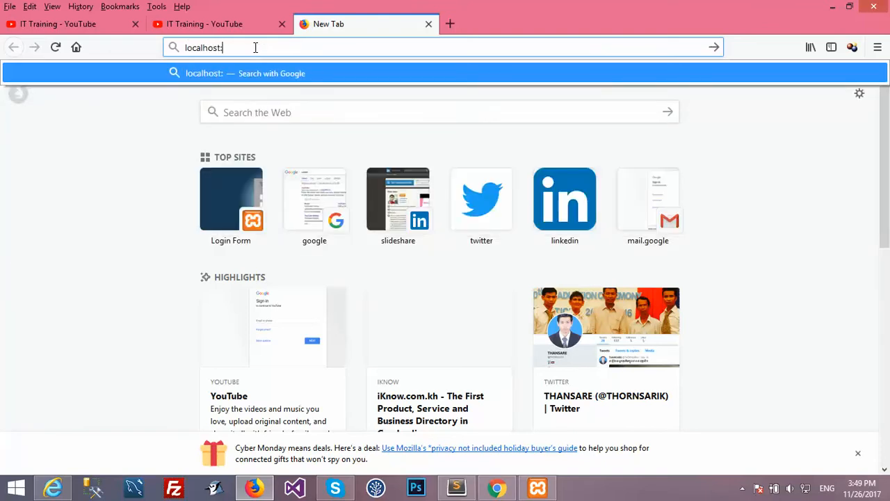
text(8014)
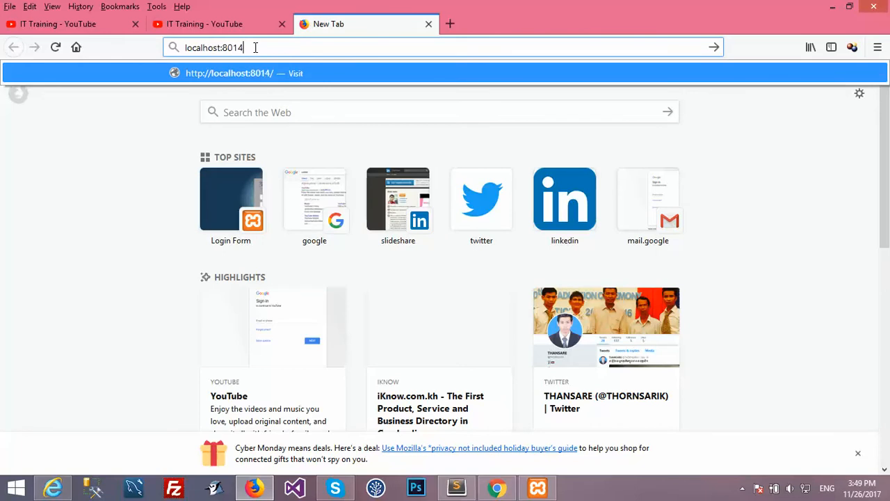
key(Return)
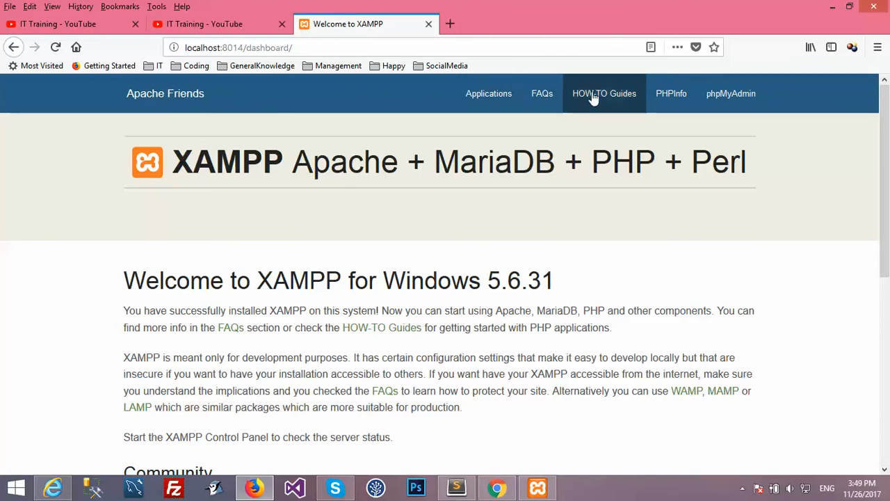
click(719, 100)
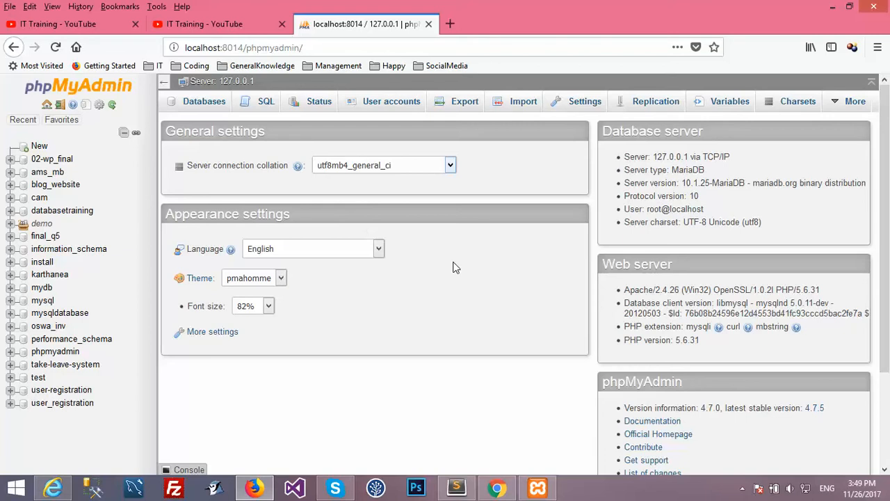
Step: Open the server's database list and fill in DatabaseTraining as the name for a new database
click(206, 108)
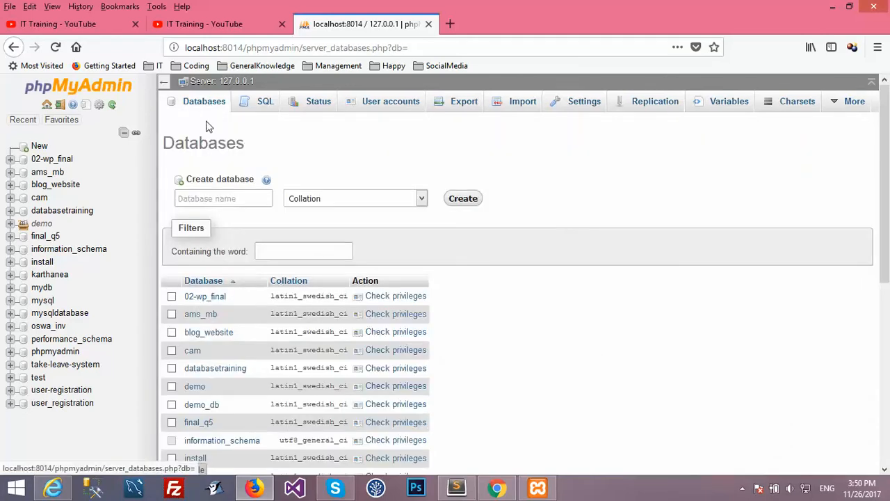
click(213, 199)
click(223, 198)
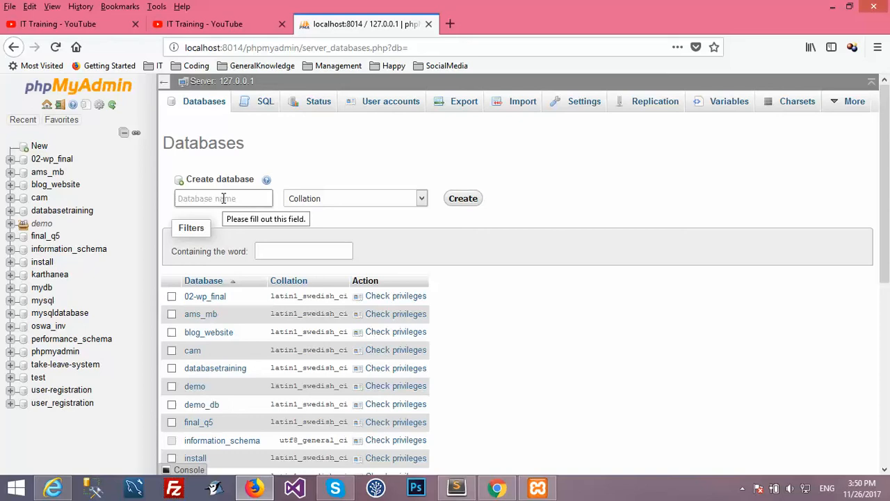
click(225, 198)
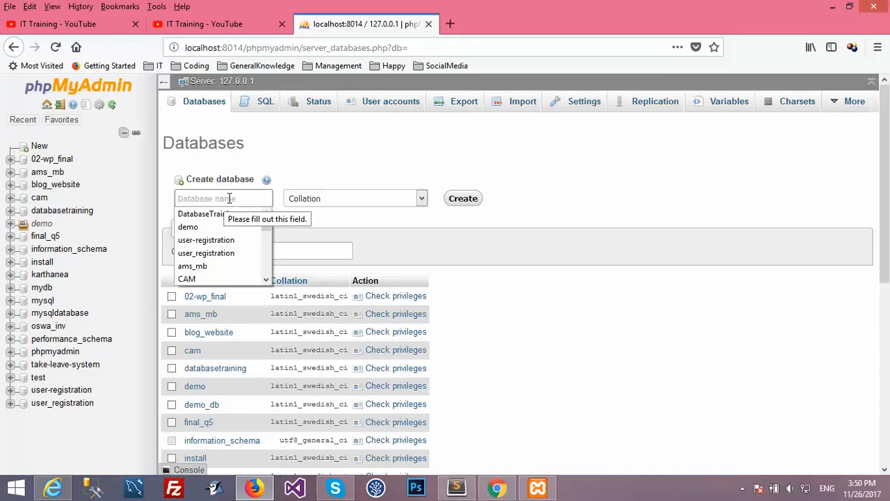
click(217, 214)
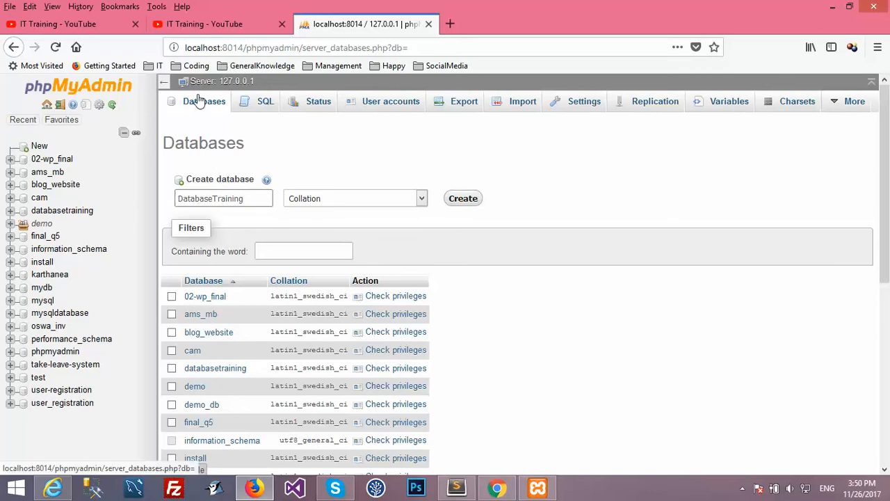
drag(255, 196, 170, 201)
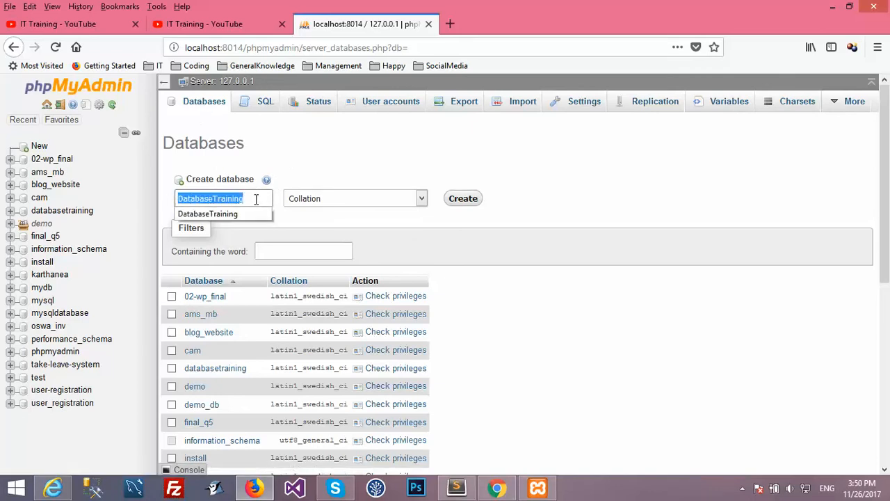
click(301, 148)
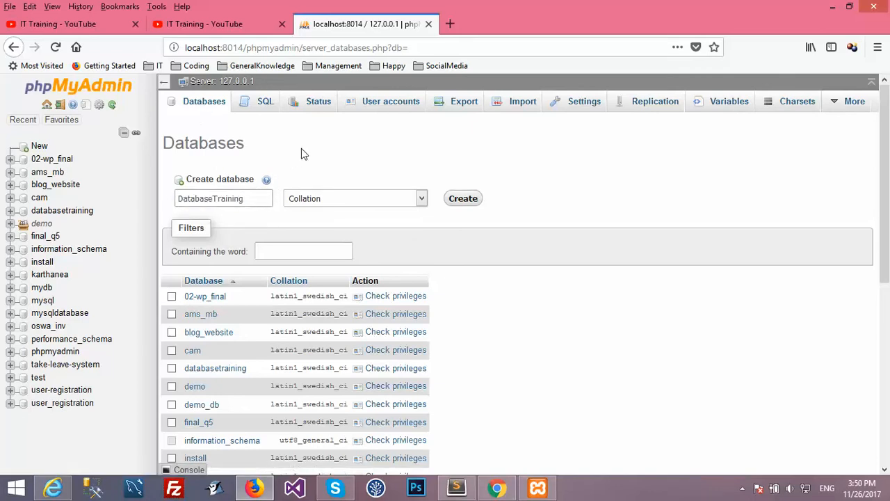
Step: Write the query SELECT * FROM final_q5 in the server-level SQL editor and select the name final_q5
click(261, 109)
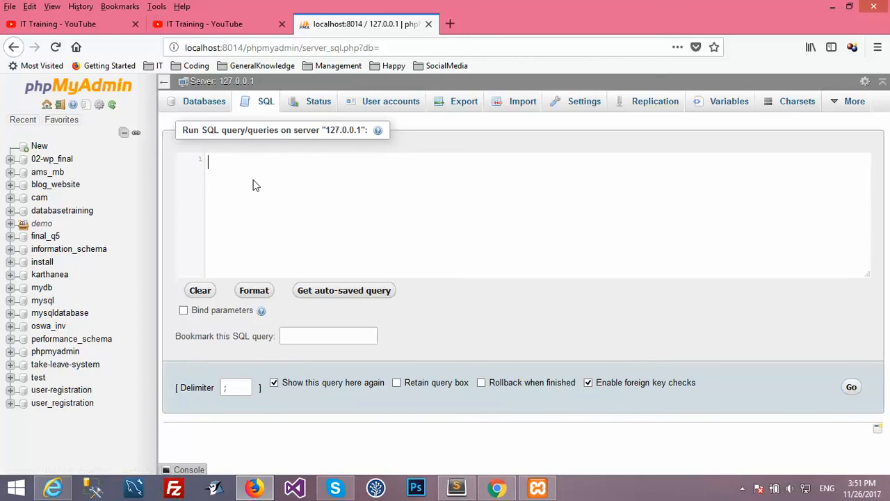
text(selec)
key(Return)
text(* fro)
key(Return)
text(final_q5)
drag(309, 159, 271, 160)
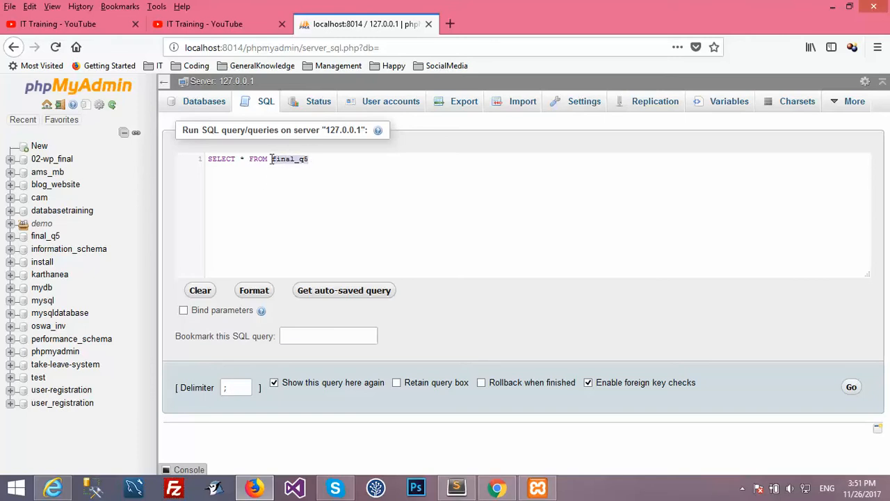
Step: Expand the final_q5 database, replace the query's source with tbl_classes; and try to run SELECT * FROM tbl_classes; at server level
click(10, 237)
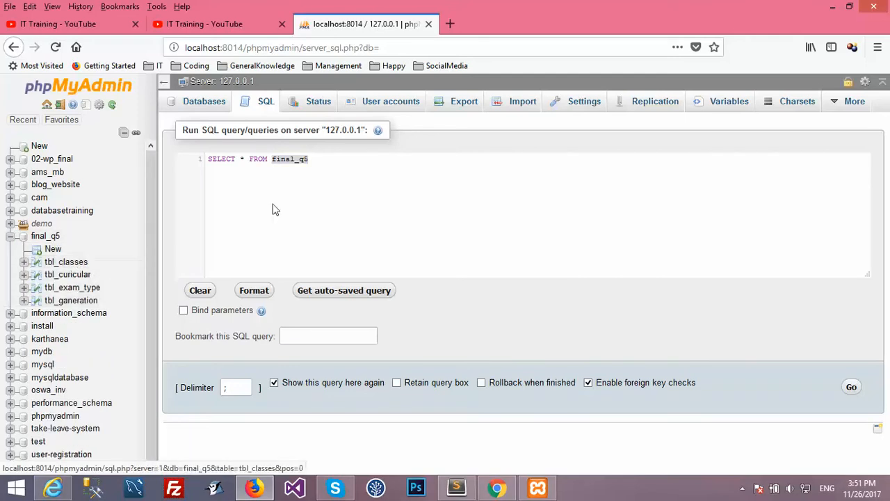
click(327, 158)
key(BackSpace)
key(BackSpace)
key(BackSpace)
key(BackSpace)
key(BackSpace)
key(BackSpace)
key(BackSpace)
key(BackSpace)
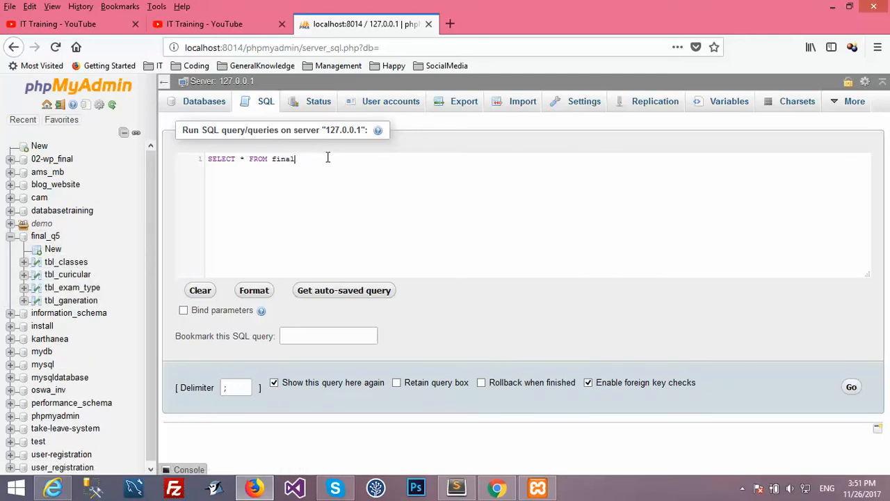
text(tbl_classes;)
click(852, 388)
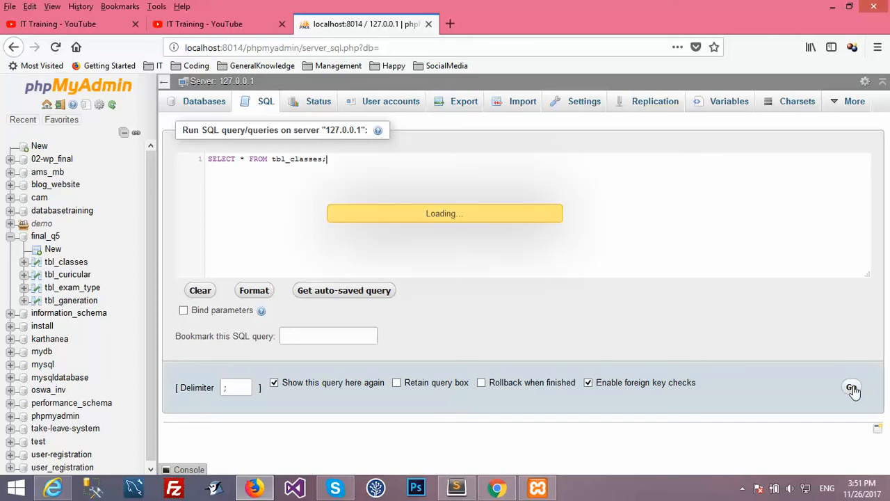
drag(888, 313, 889, 400)
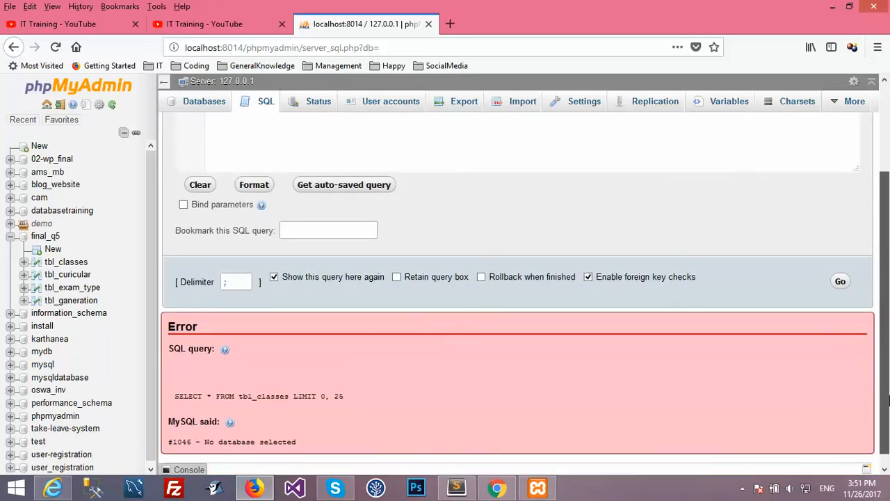
scroll(889, 399, up, 3)
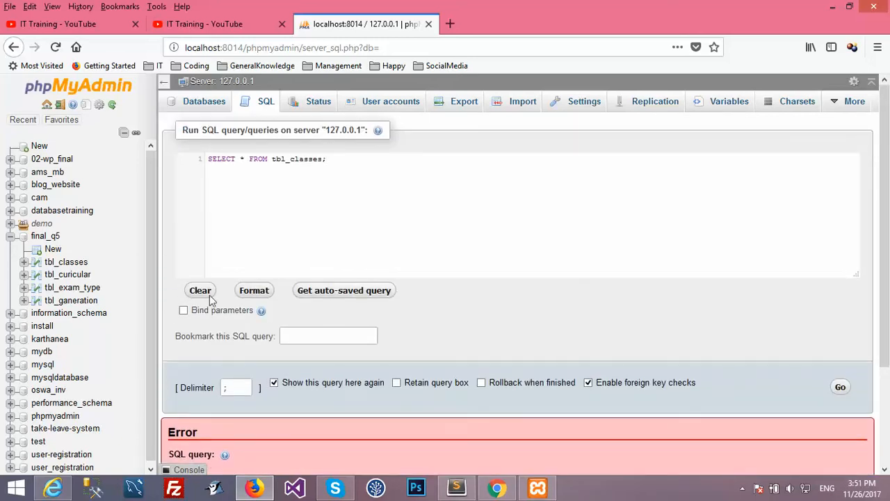
Step: Browse the rows of the tbl_classes table and open the structure of the final_q5 database
click(71, 266)
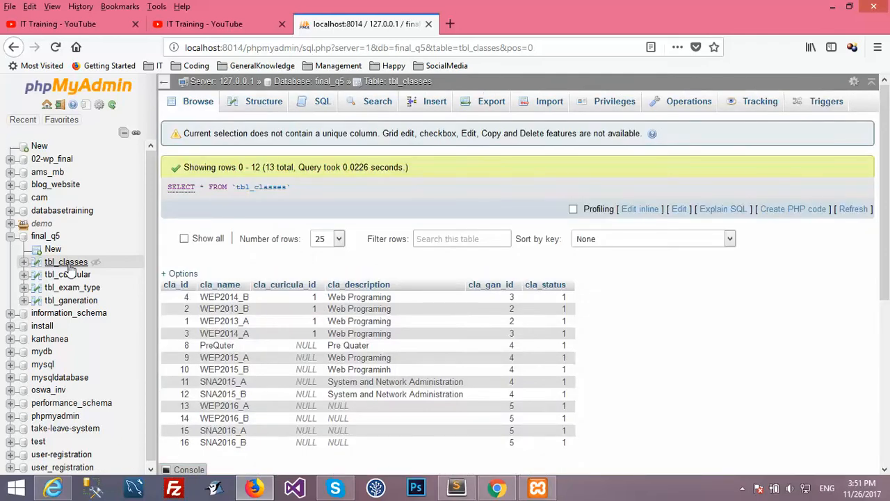
click(13, 240)
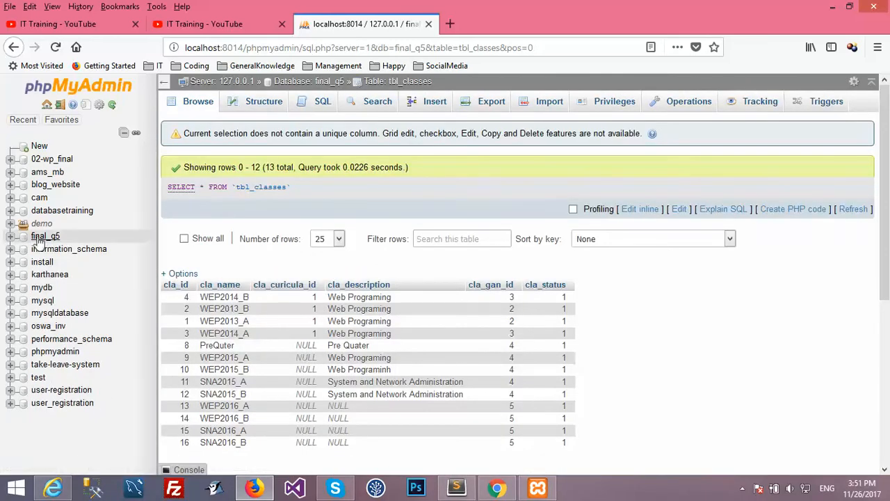
click(40, 236)
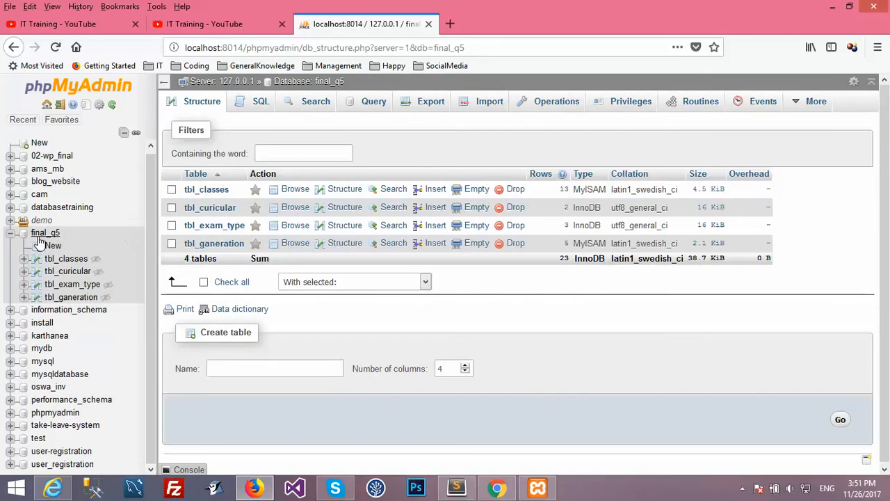
click(258, 105)
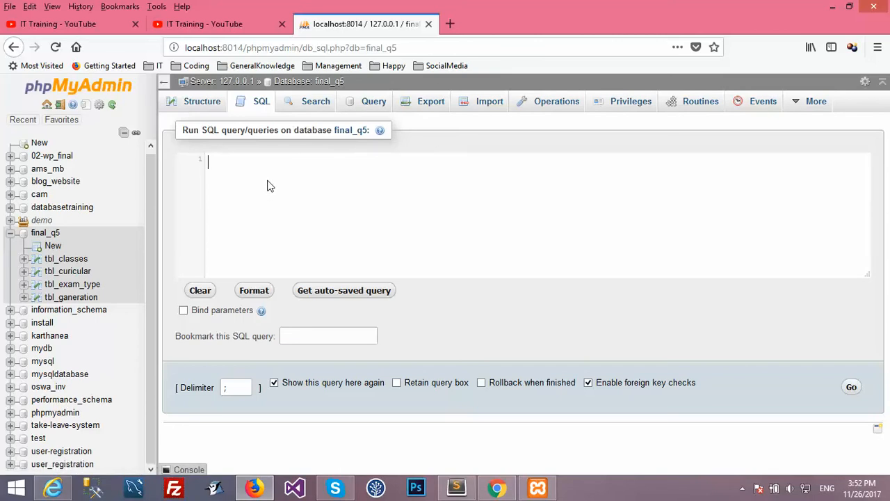
text(sele)
key(Return)
text(* from)
key(Return)
mouse_move(179, 164)
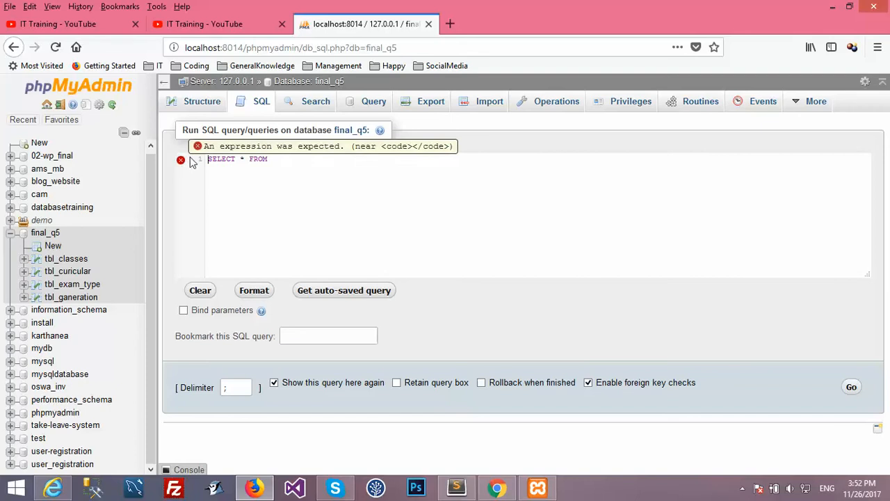
drag(276, 159, 207, 161)
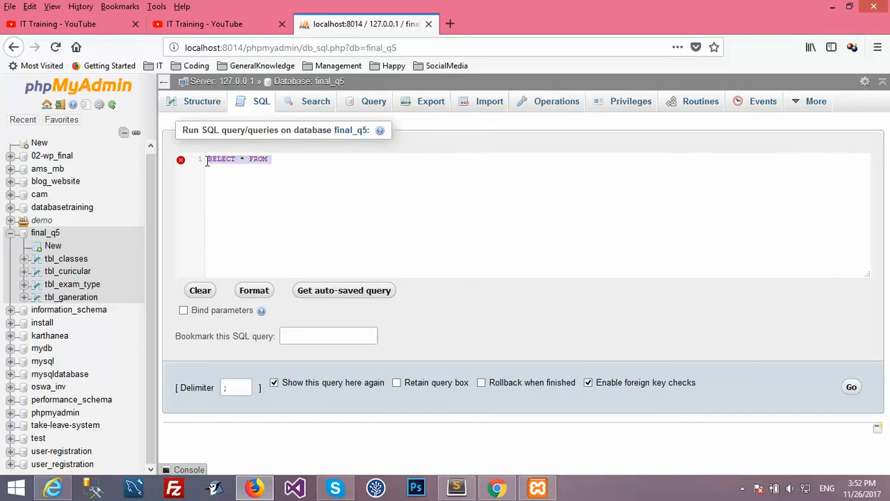
key(BackSpace)
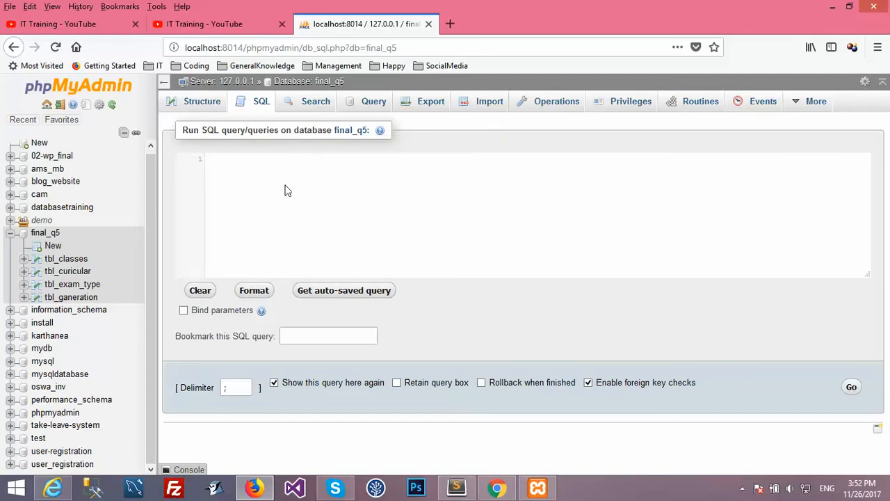
Step: Look at the query-by-example form of final_q5 and write USING final_q5 in the database's SQL editor
click(374, 102)
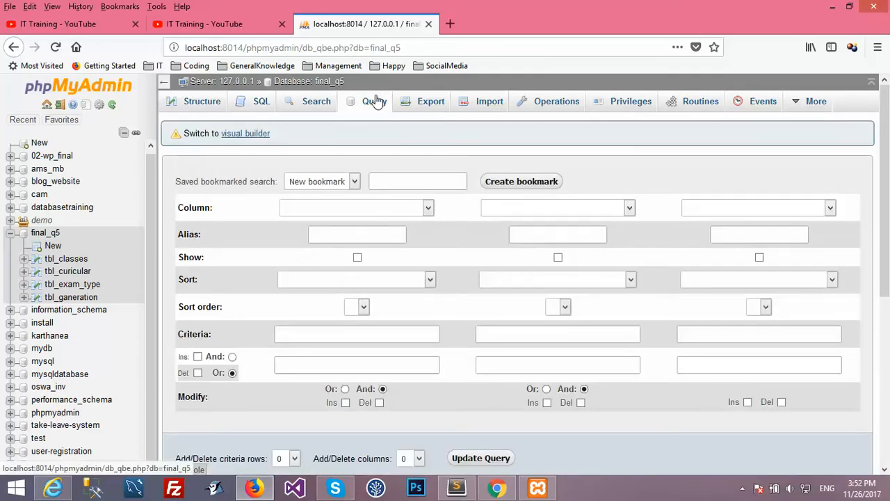
click(252, 109)
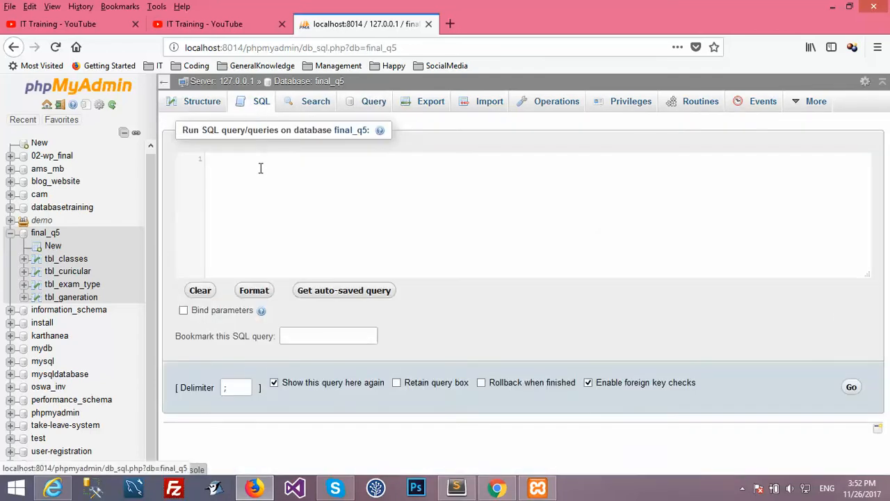
text(USING)
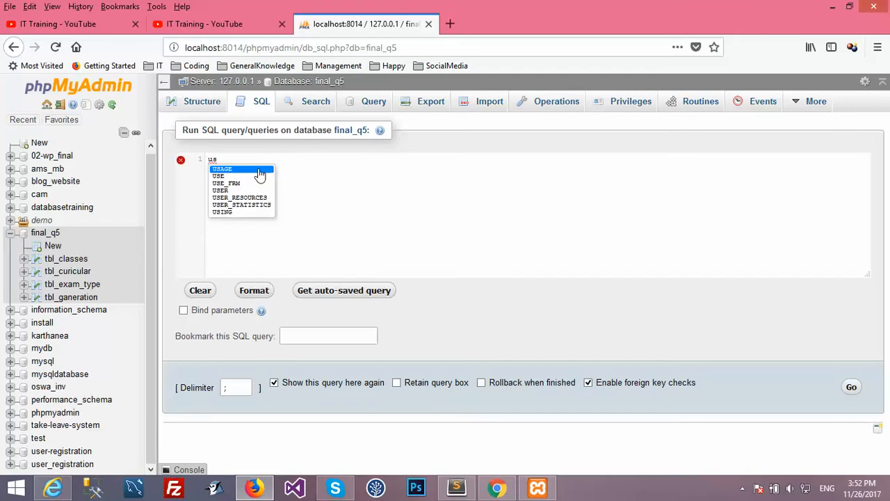
text( final)
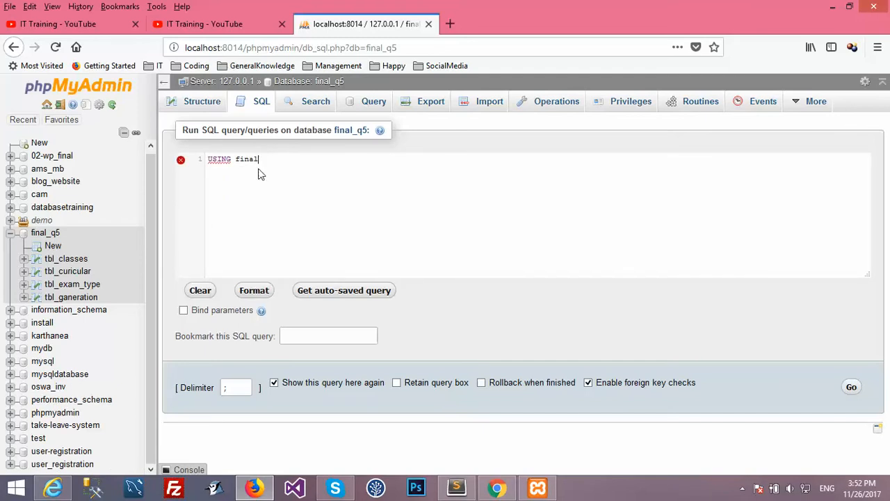
text(_q5)
mouse_move(220, 161)
Step: Browse the rows of tbl_classes, view the table's structure and return to its rows
click(60, 260)
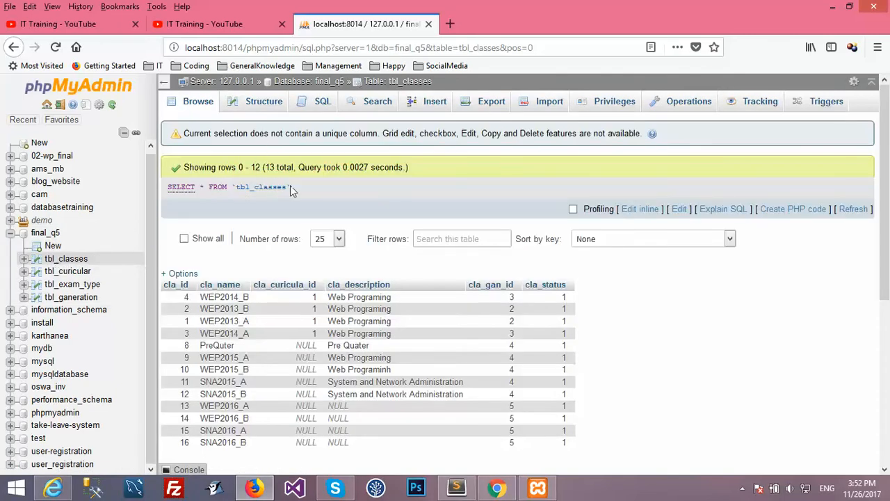
click(261, 105)
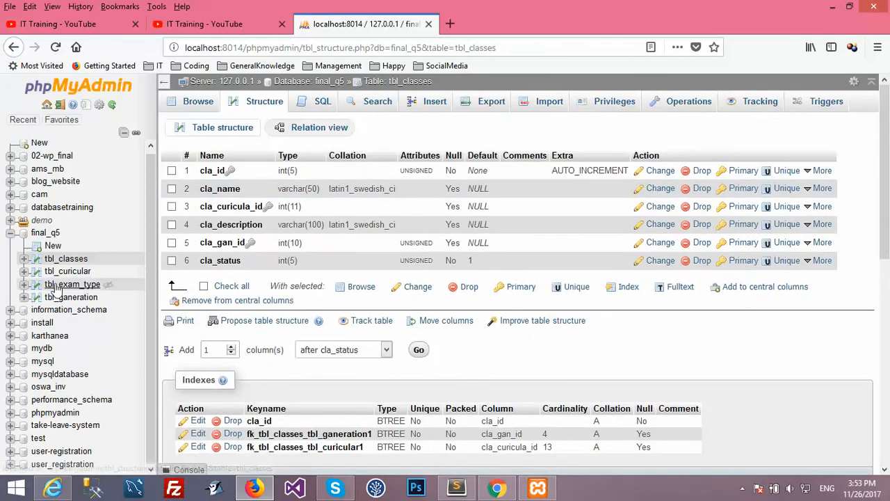
click(60, 261)
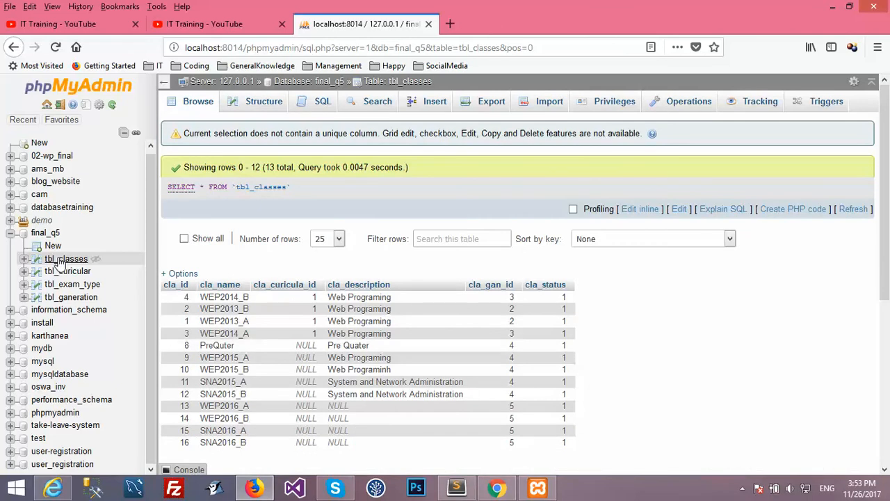
Step: Launch HeidiSQL from the desktop and connect with the saved session Database
click(837, 8)
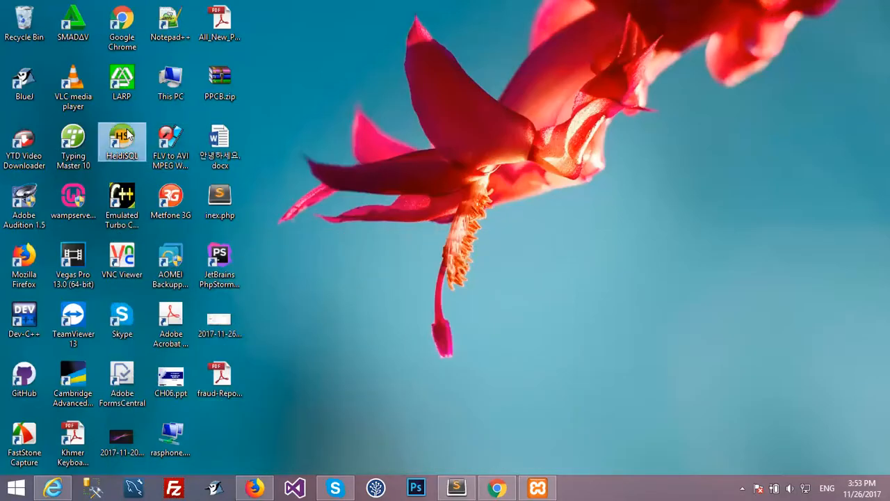
double_click(128, 134)
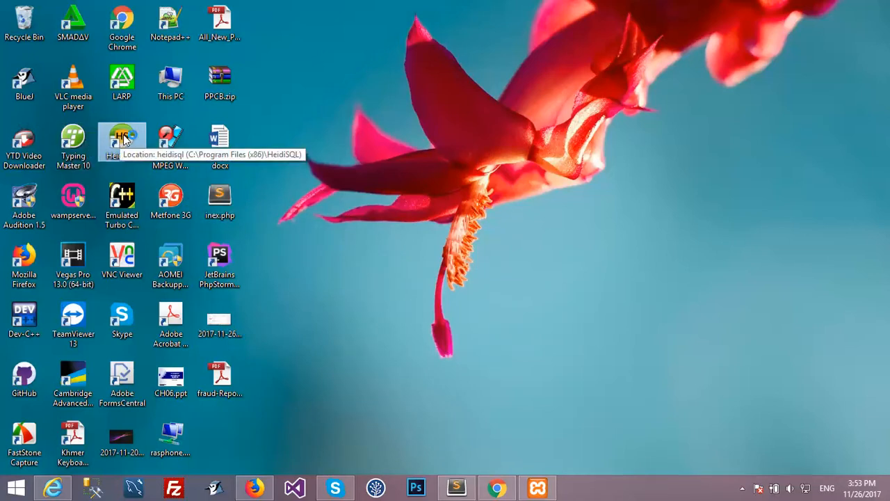
mouse_move(506, 491)
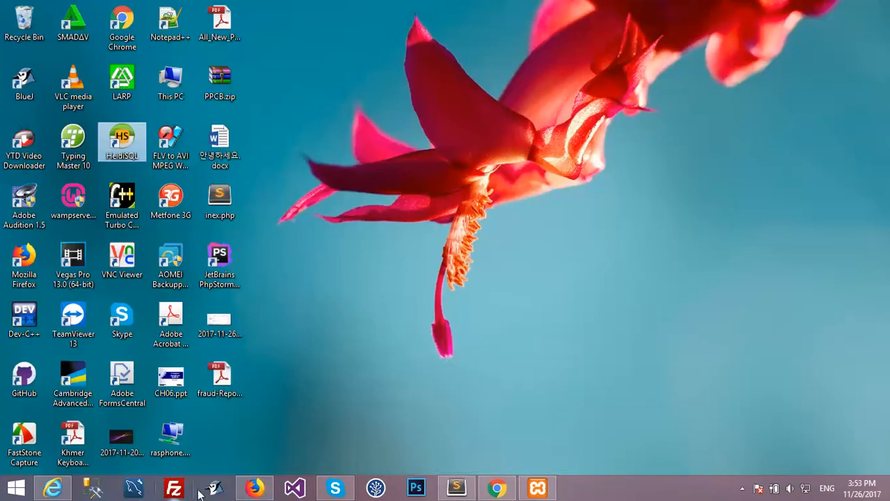
click(252, 490)
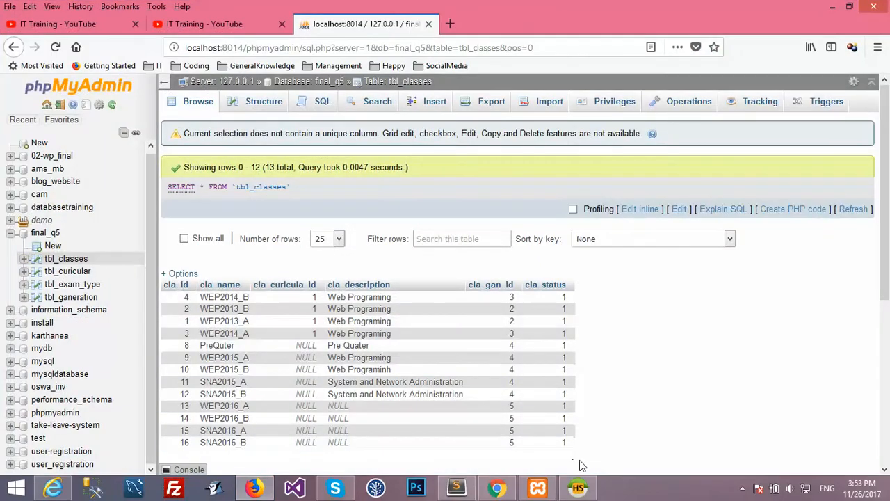
click(578, 487)
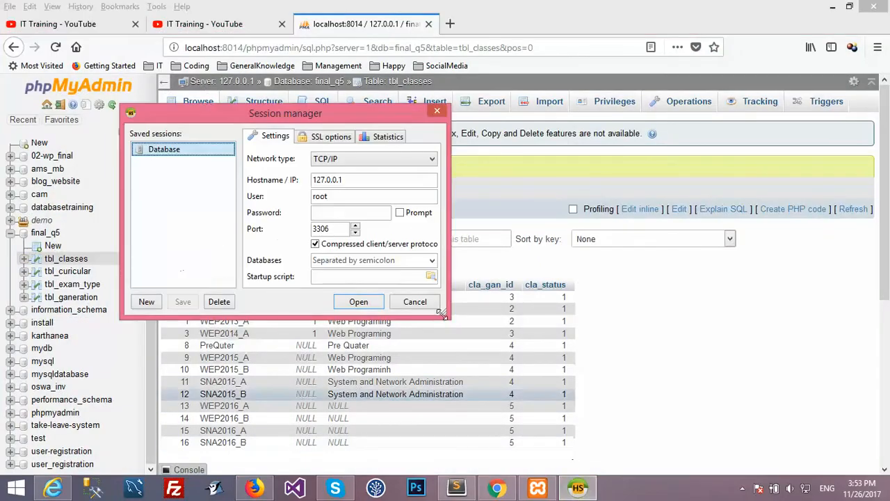
click(361, 302)
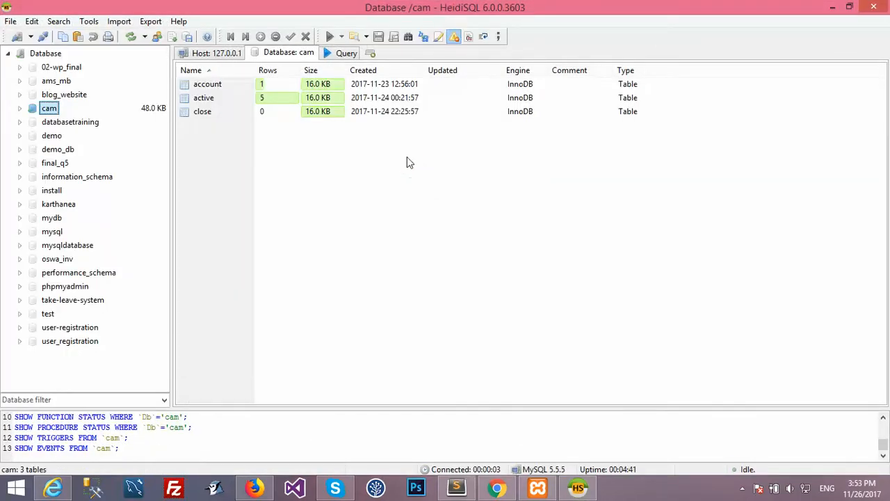
click(61, 492)
click(56, 491)
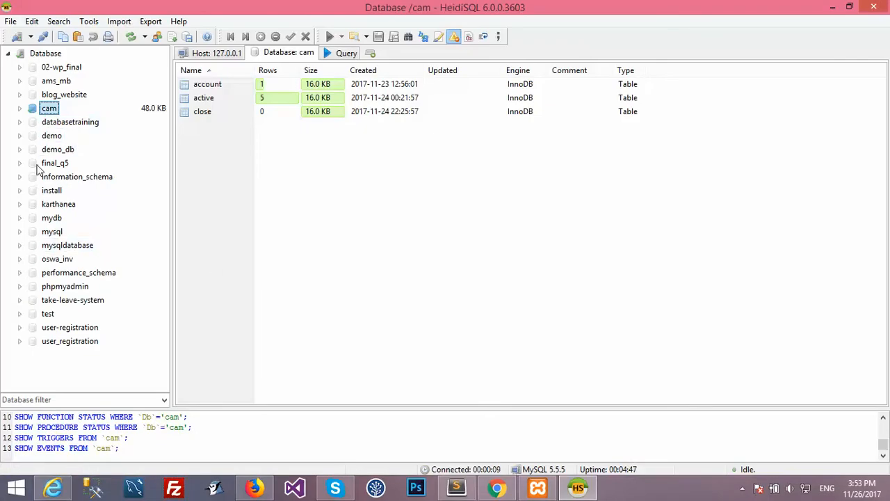
Step: Select the final_q5 database in HeidiSQL and run the query select * from tbl_classes; on it
click(20, 164)
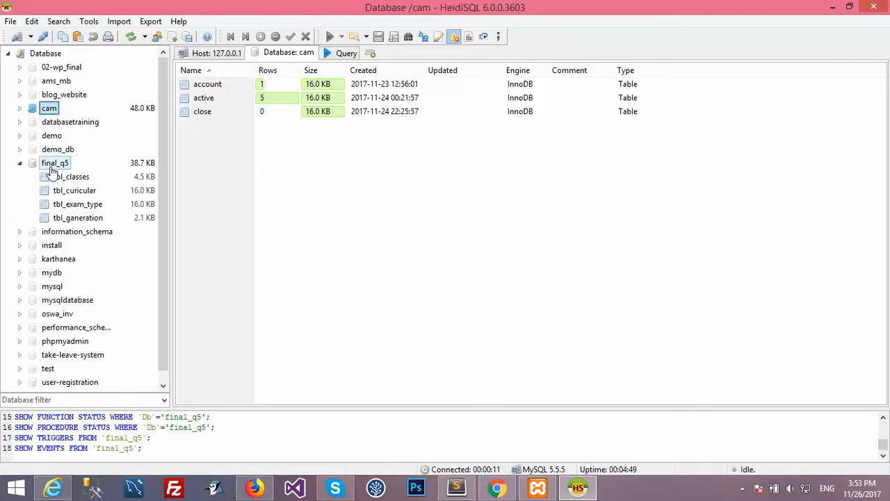
click(44, 165)
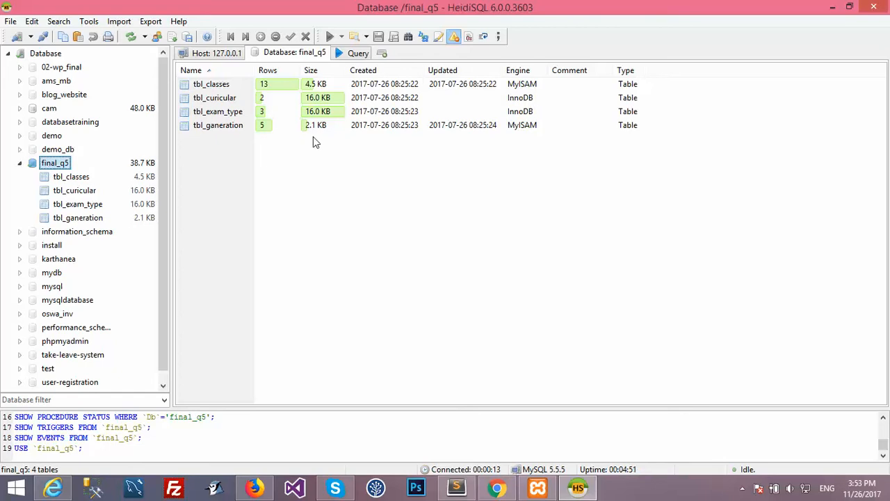
click(354, 52)
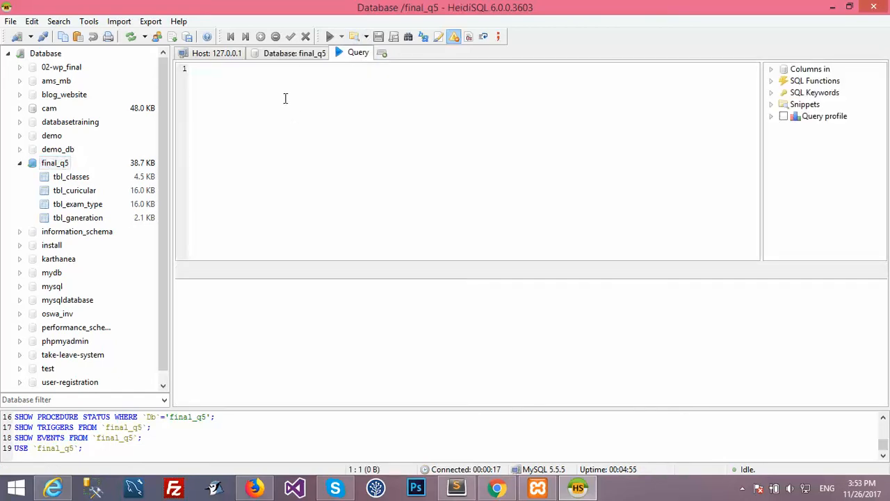
text(select * from)
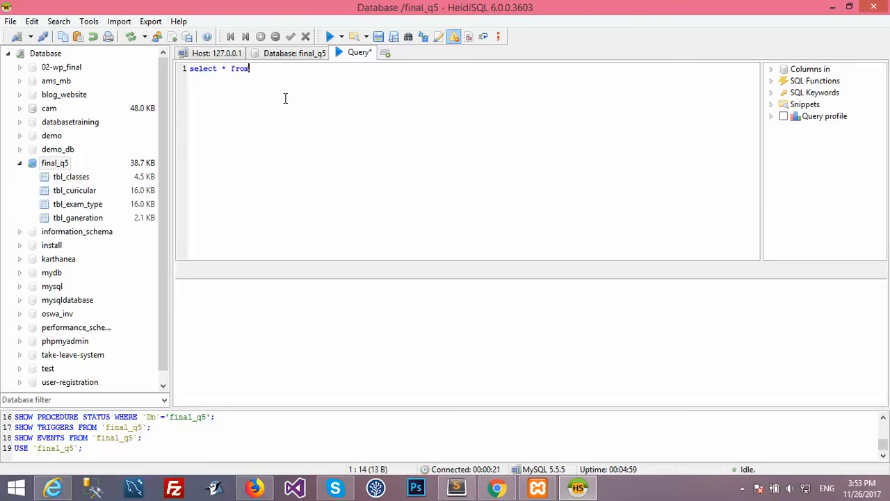
text( tbl_classes;)
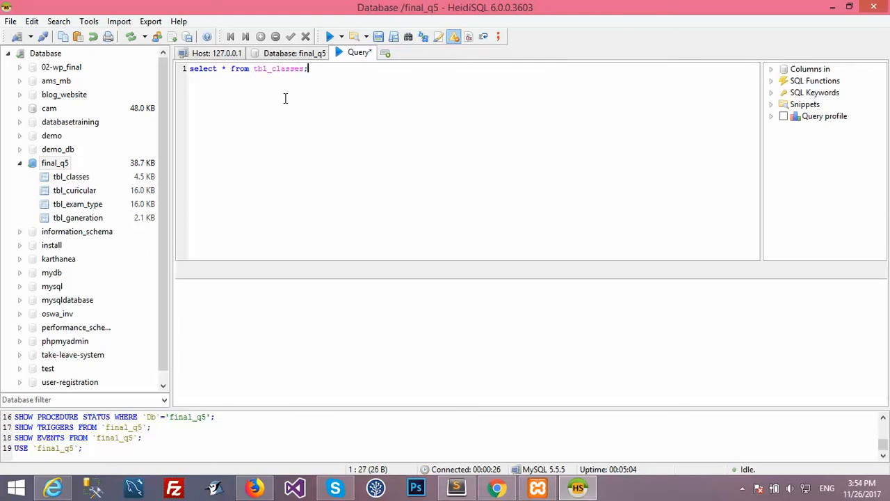
click(330, 37)
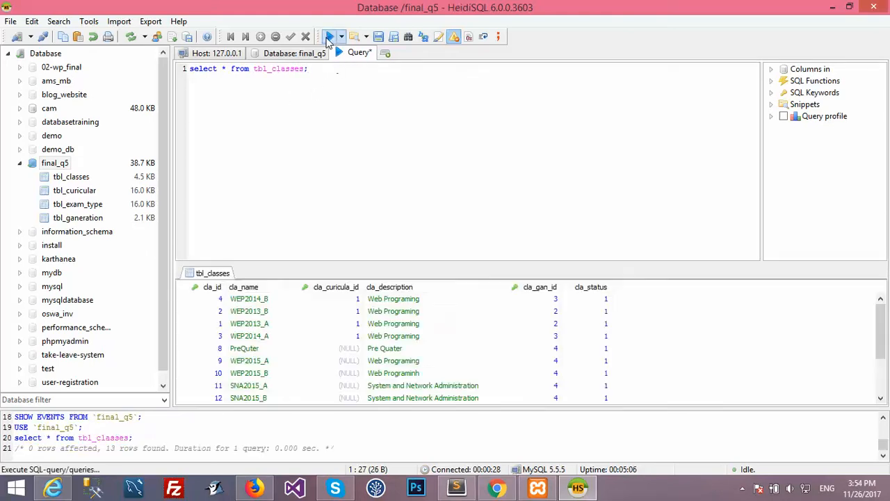
Step: Switch back to phpMyAdmin and run the default query SELECT * FROM `tbl_classes` WHERE 1 in the table's SQL editor
click(832, 6)
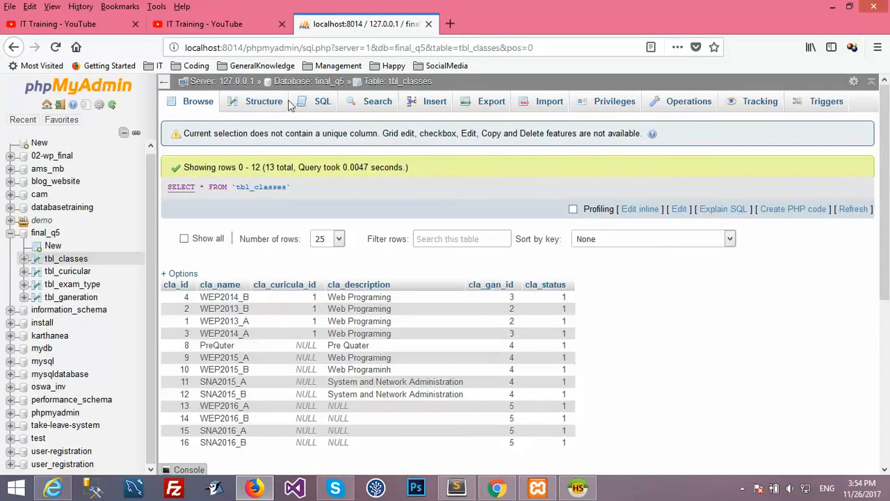
click(308, 108)
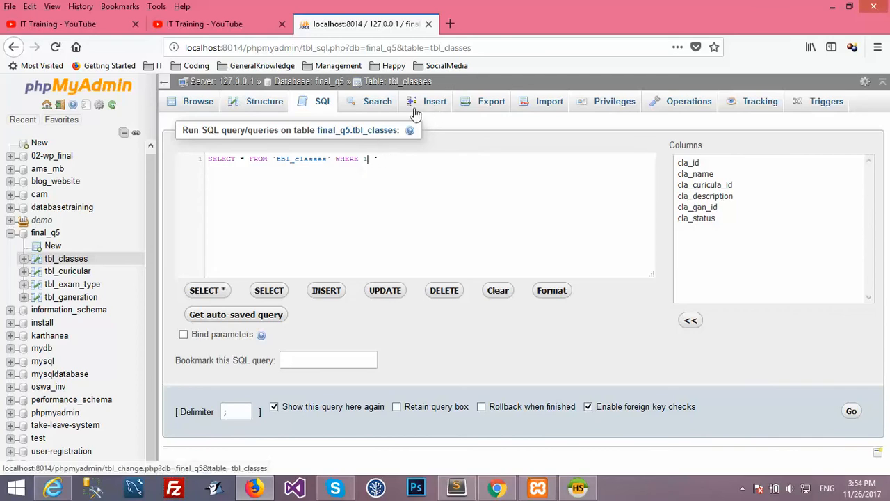
click(852, 411)
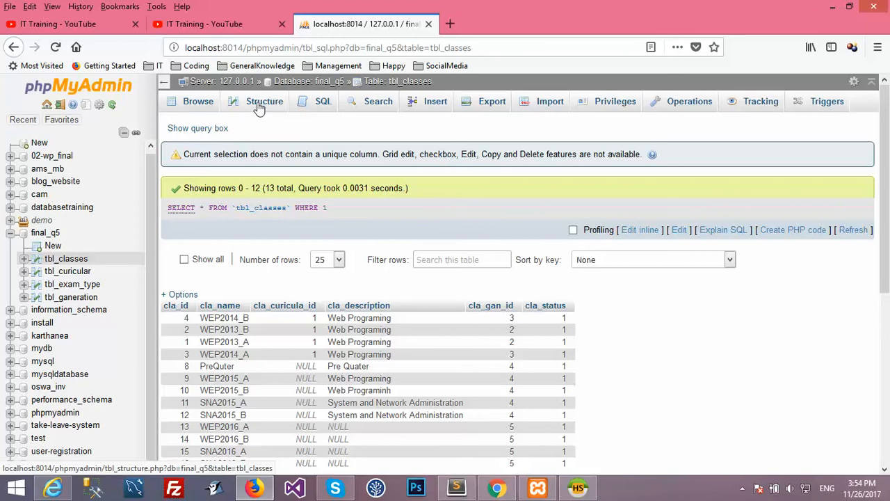
Step: Reopen the SQL editor of tbl_classes and highlight its default SELECT statement
click(322, 104)
click(291, 190)
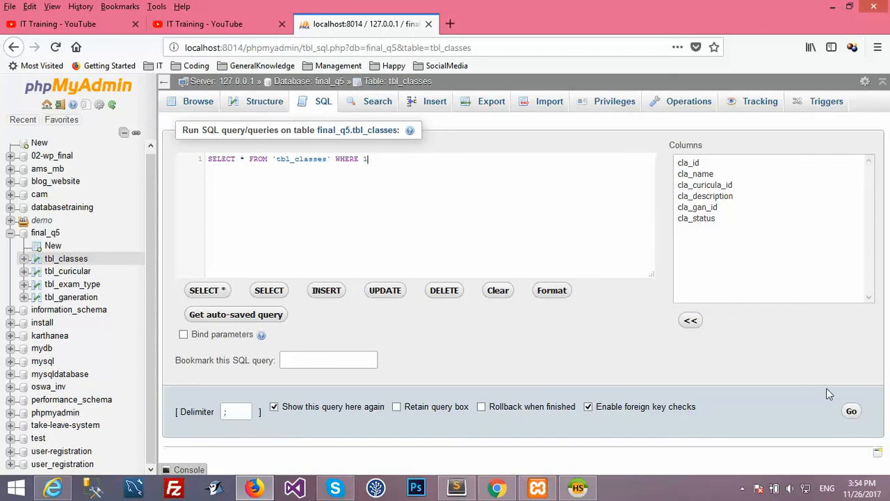
click(390, 159)
drag(299, 161, 123, 230)
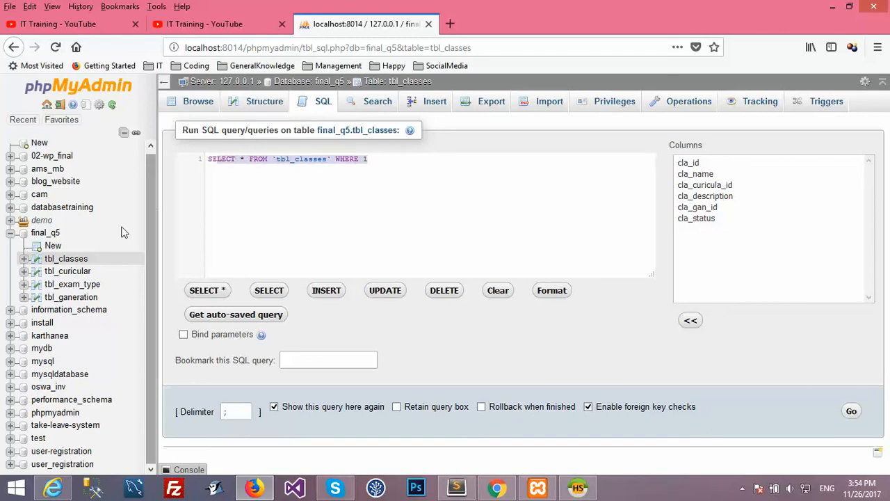
click(381, 159)
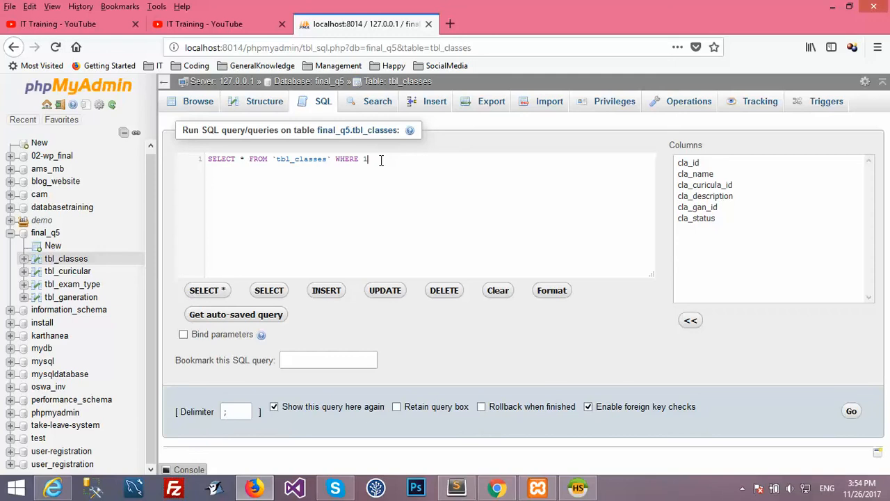
Step: View the structure of tbl_classes, and in its search form inspect the comparison operators available for cla_id
click(265, 106)
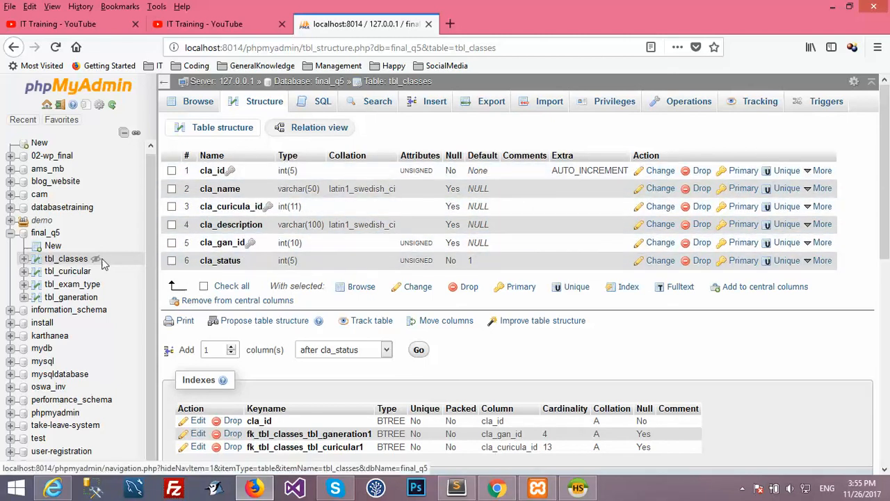
click(374, 106)
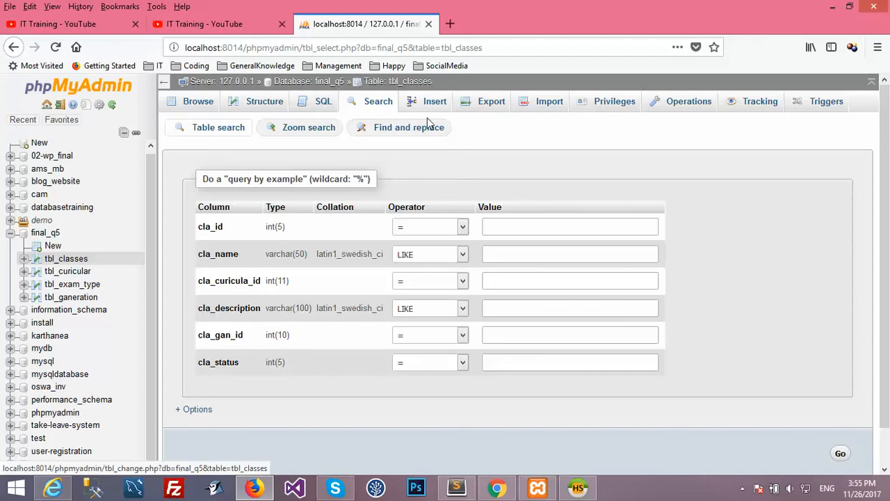
click(464, 226)
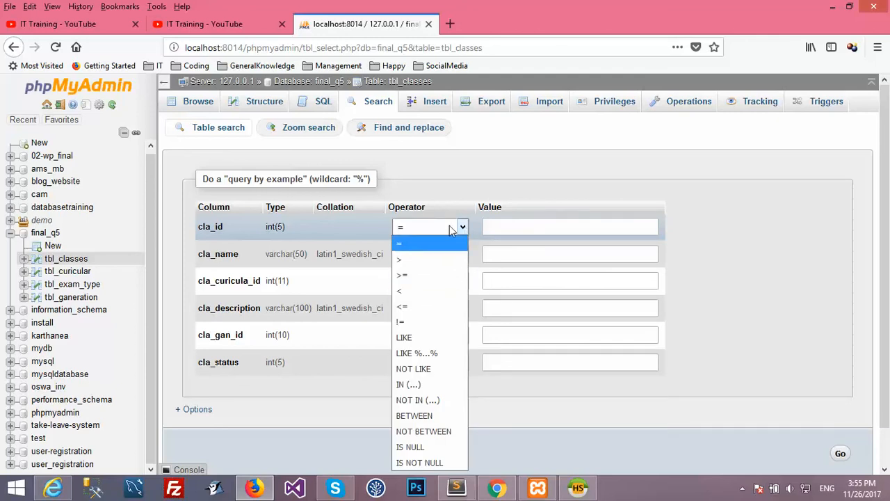
click(497, 227)
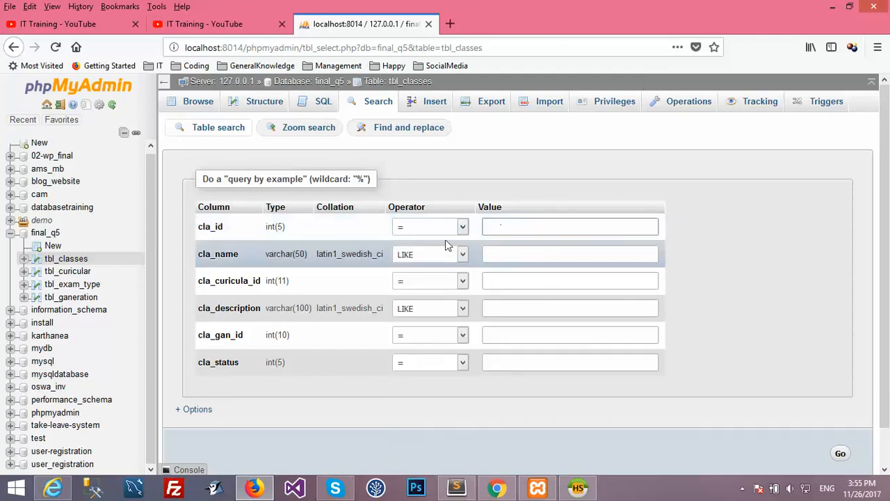
click(459, 233)
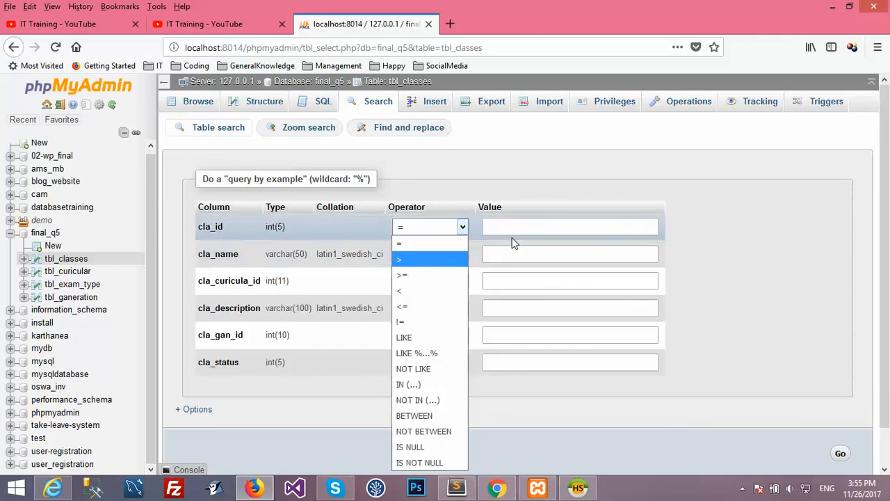
click(678, 228)
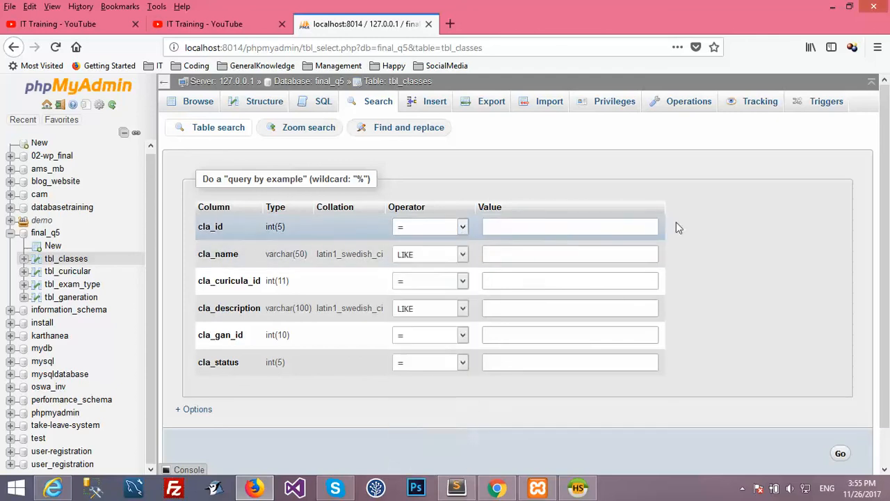
Step: Examine the search operators offered for cla_name, cla_curicula_id and cla_status
click(464, 255)
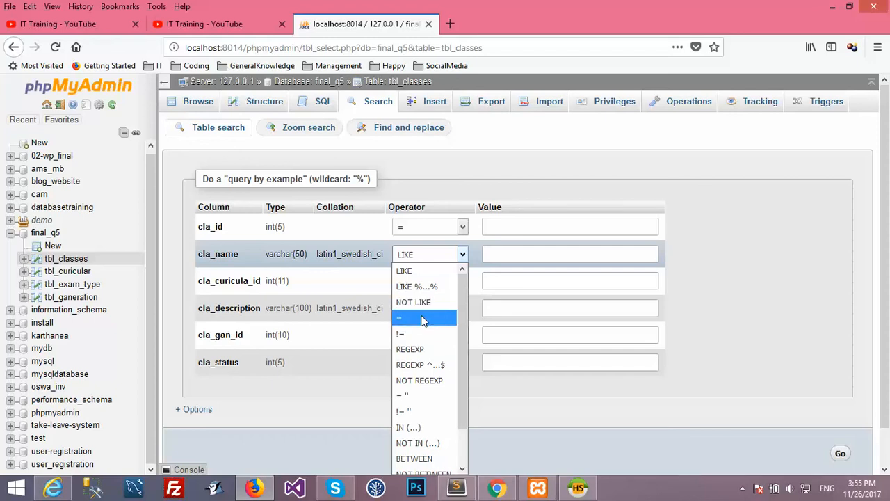
click(738, 285)
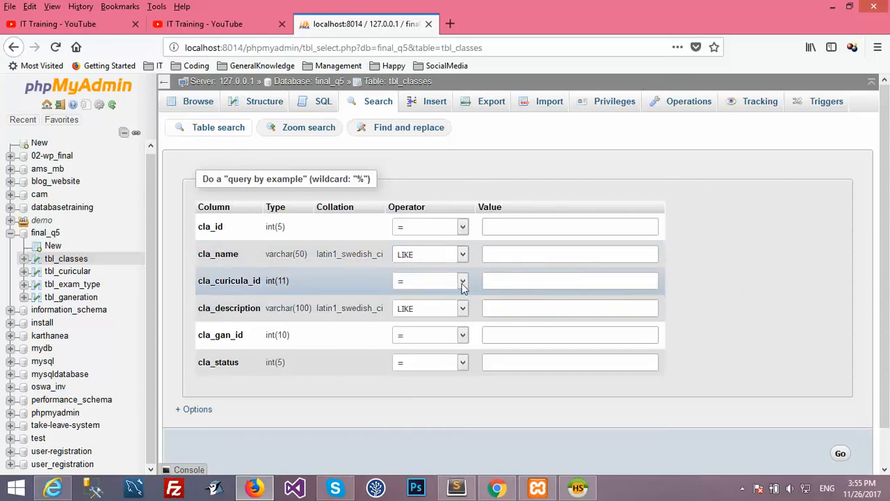
click(462, 280)
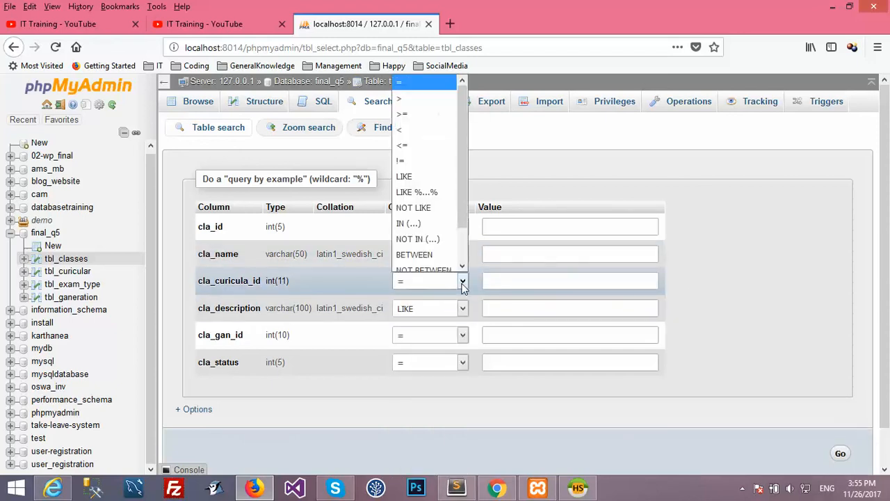
click(462, 362)
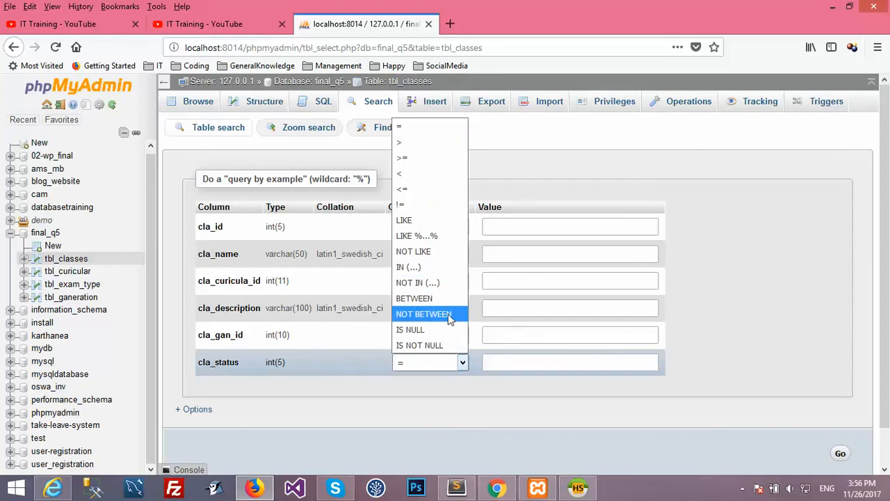
click(567, 398)
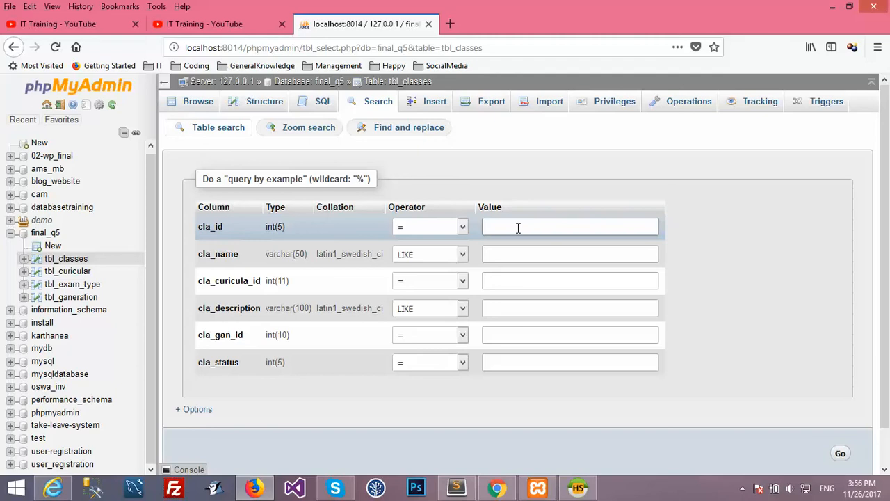
Step: Go through the search form's empty value fields from cla_name down to cla_status
click(534, 254)
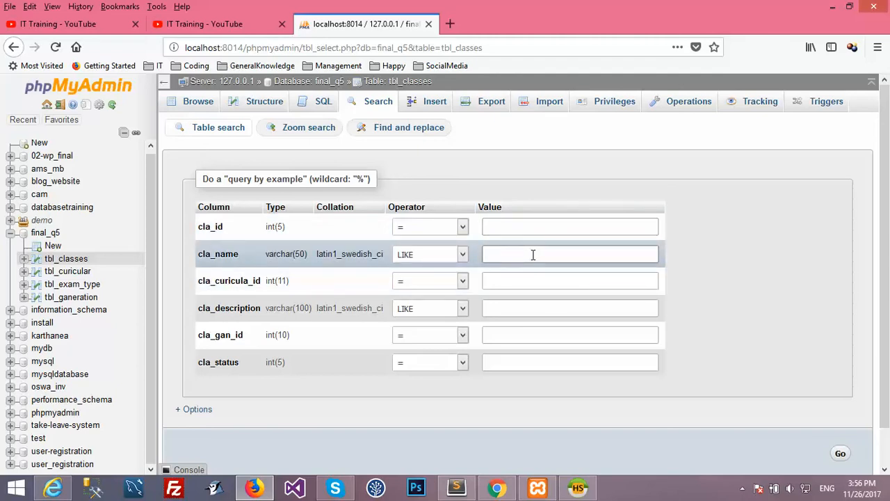
click(526, 276)
click(525, 306)
click(524, 338)
click(521, 359)
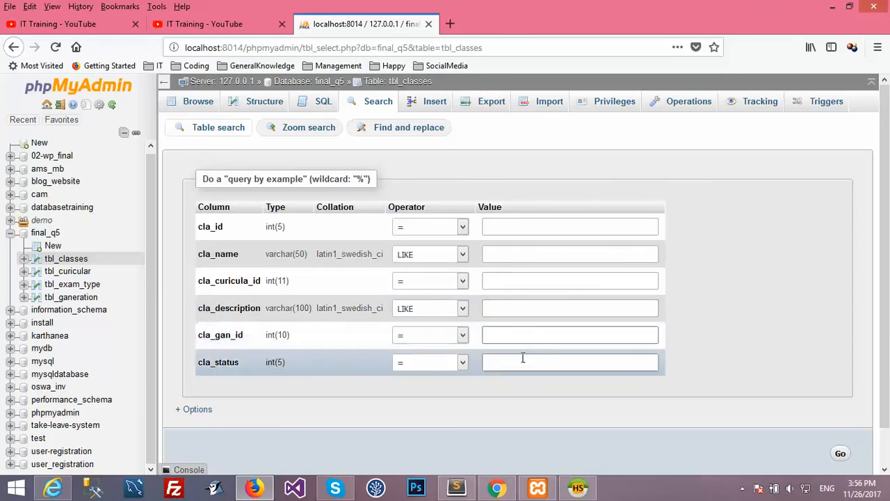
Step: Enter search values of 5 for cla_id, a person's name for cla_name and today for cla_curicula_id
click(517, 226)
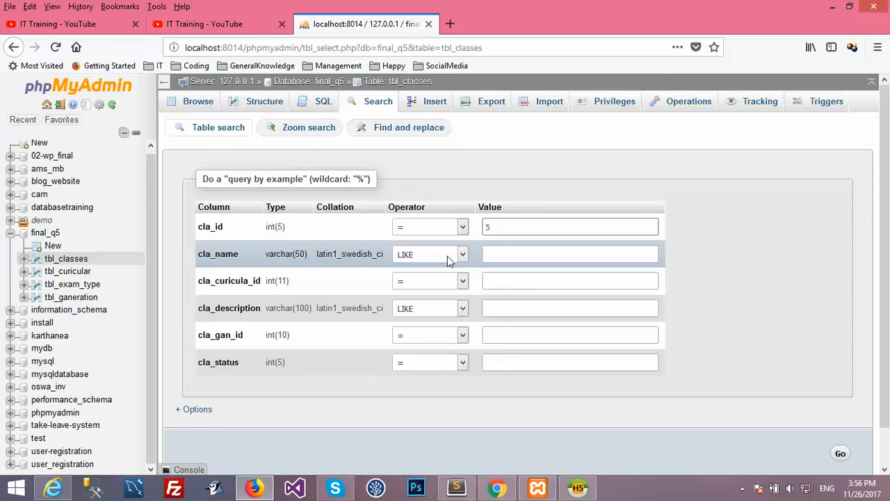
click(520, 254)
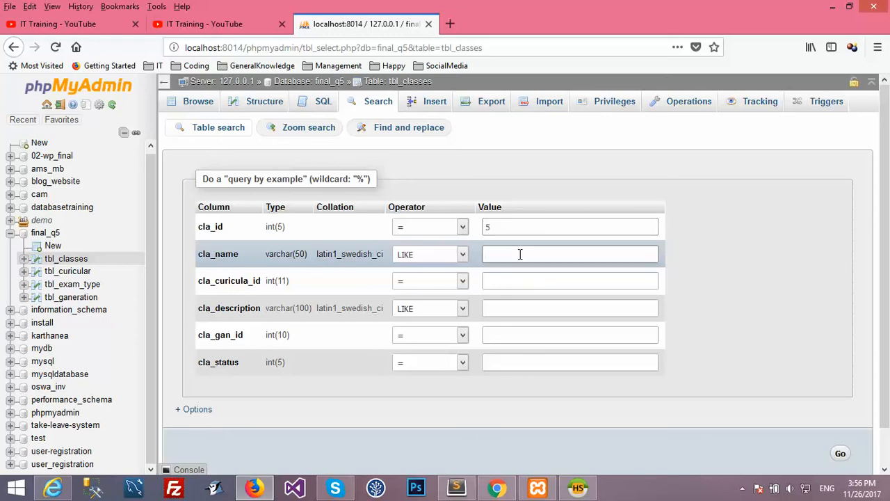
text(vanda)
double_click(499, 254)
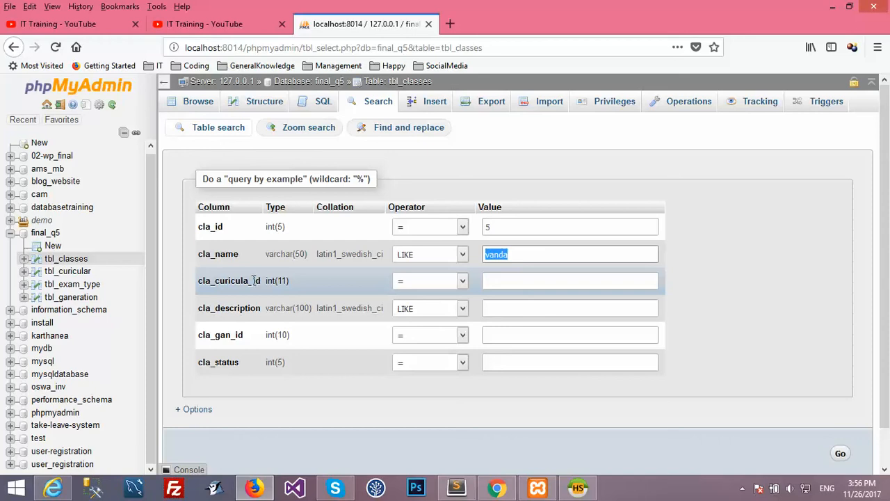
click(518, 281)
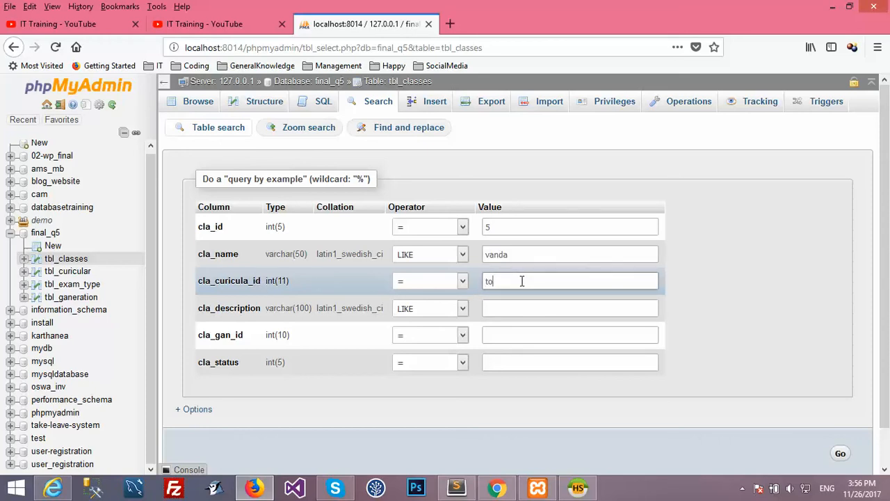
Step: Set the search values to we study for cla_description and 12 for cla_gan_id, keeping the = operator for cla_gan_id
click(497, 307)
click(497, 307)
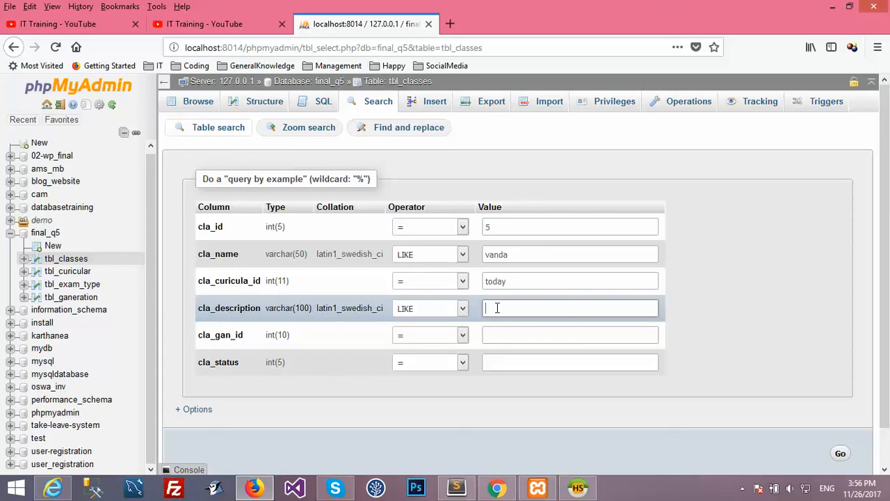
text(we stude)
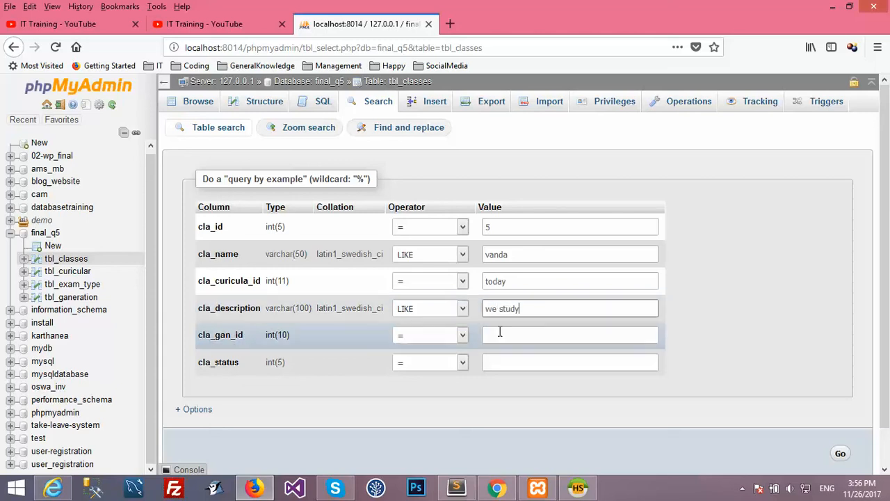
click(499, 334)
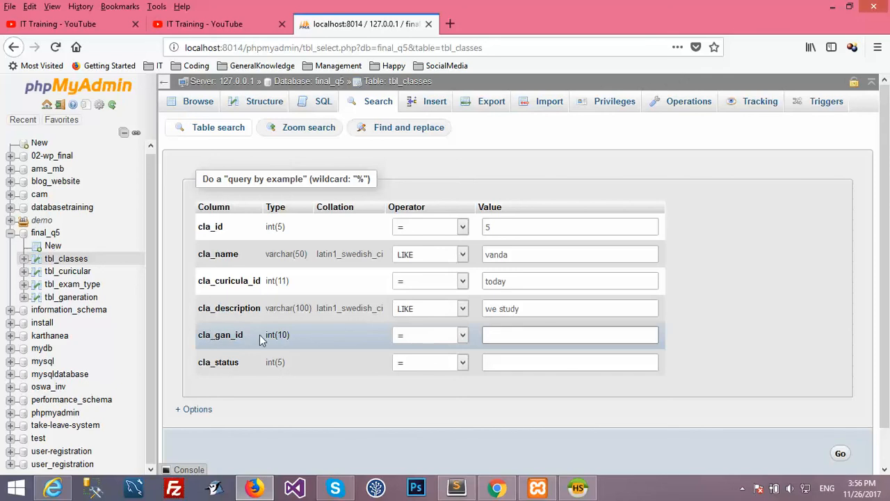
click(461, 335)
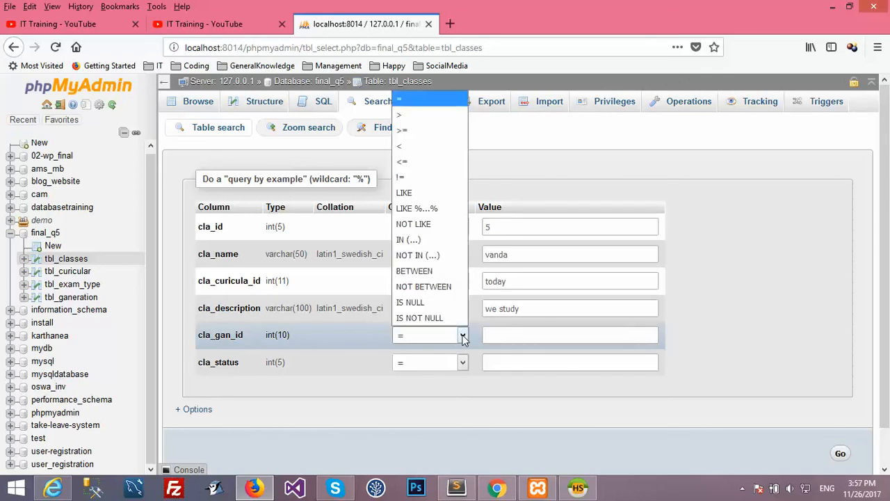
click(513, 333)
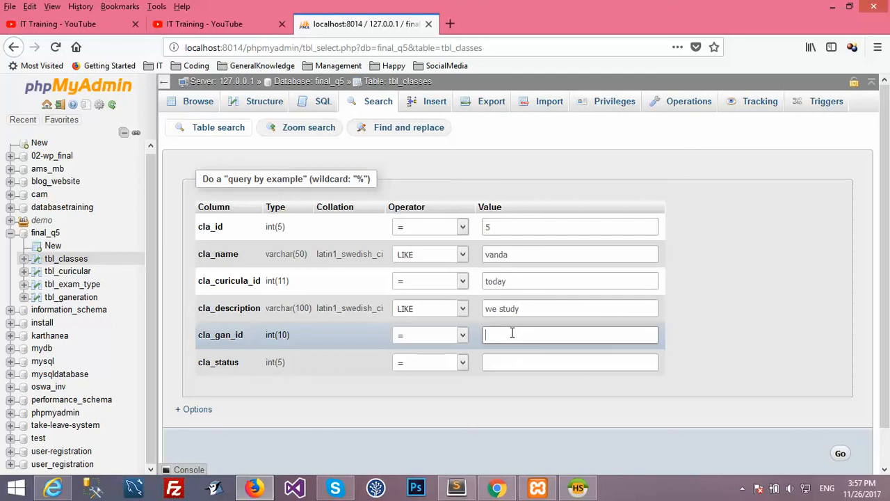
text(12)
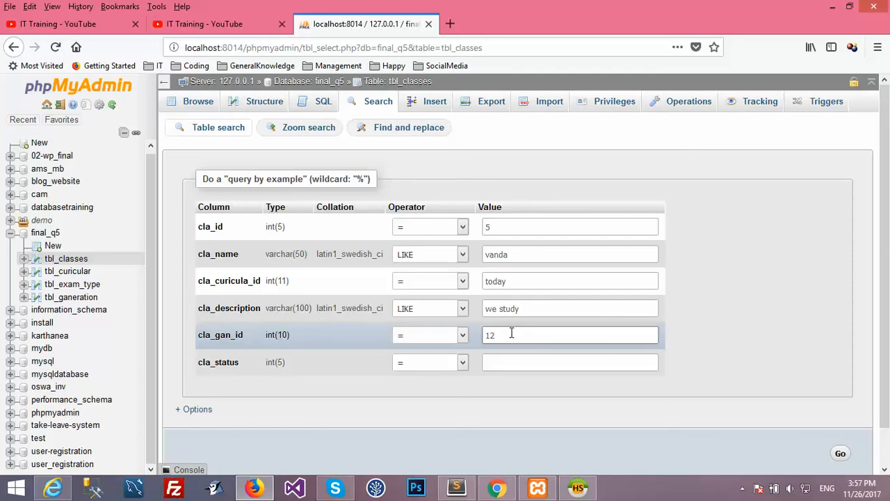
Step: Set the search value of cla_status to active, keeping its = operator
click(465, 364)
click(495, 365)
text(ad)
key(BackSpace)
key(BackSpace)
key(BackSpace)
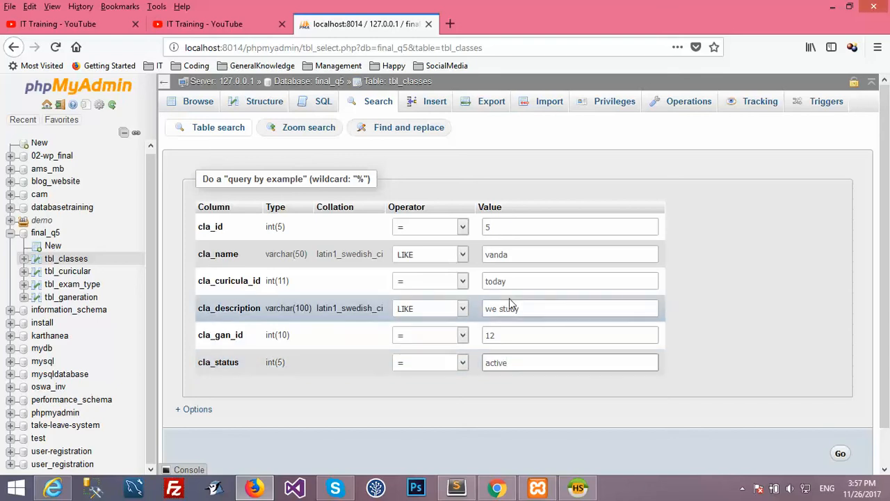
Step: Open the insert form for tbl_classes and discard the unsaved search criteria
drag(543, 308, 484, 308)
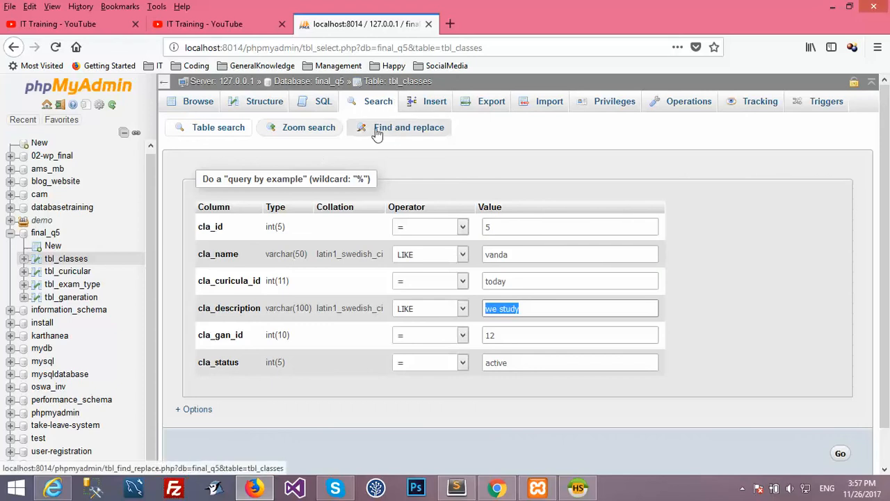
click(432, 101)
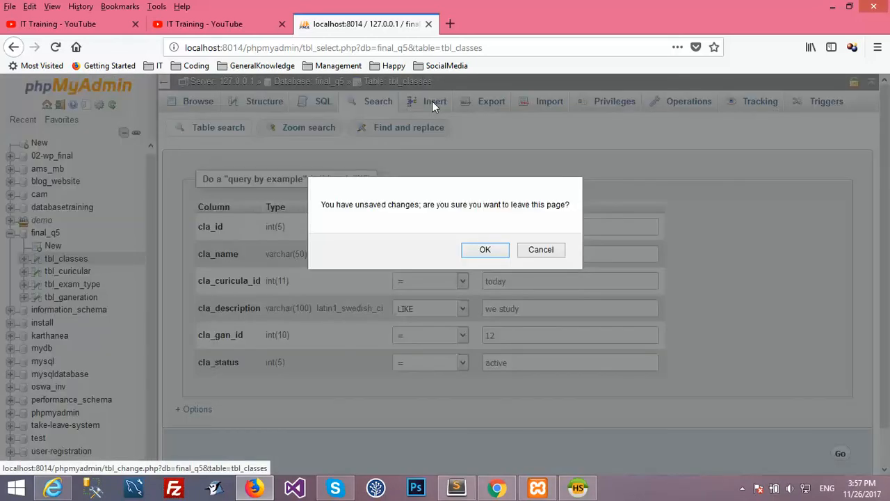
click(487, 249)
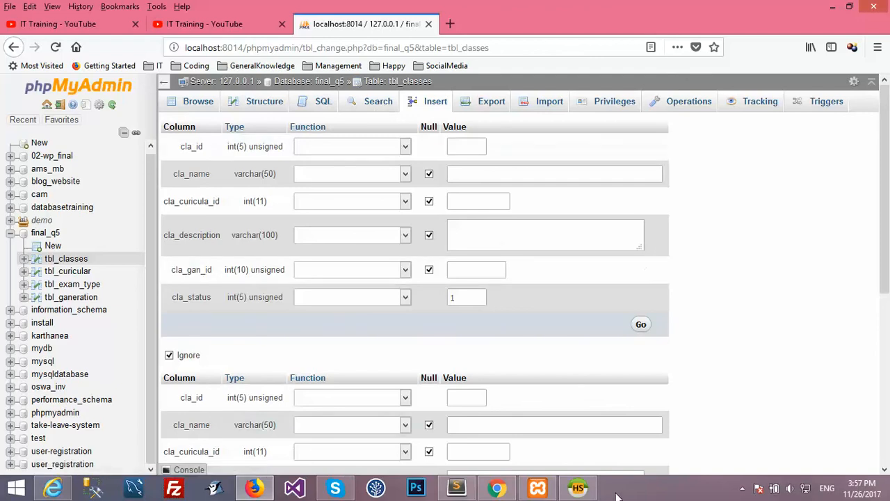
Step: Switch to HeidiSQL, reduce its window over the browser and enlarge the results pane to show the tbl_classes rows
click(577, 488)
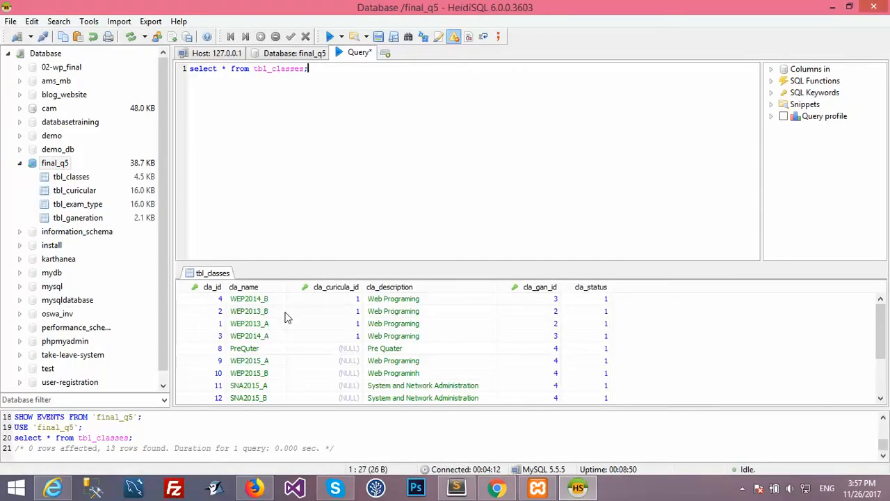
click(848, 6)
drag(389, 57, 675, 74)
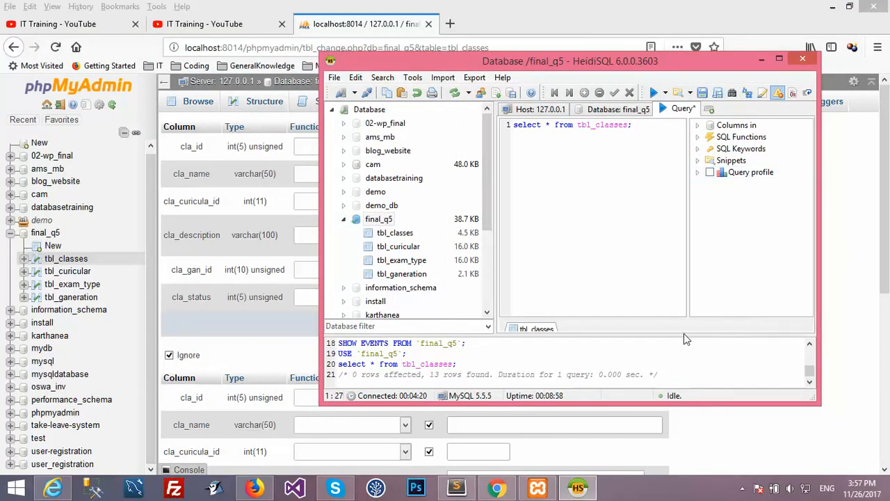
drag(683, 334, 682, 369)
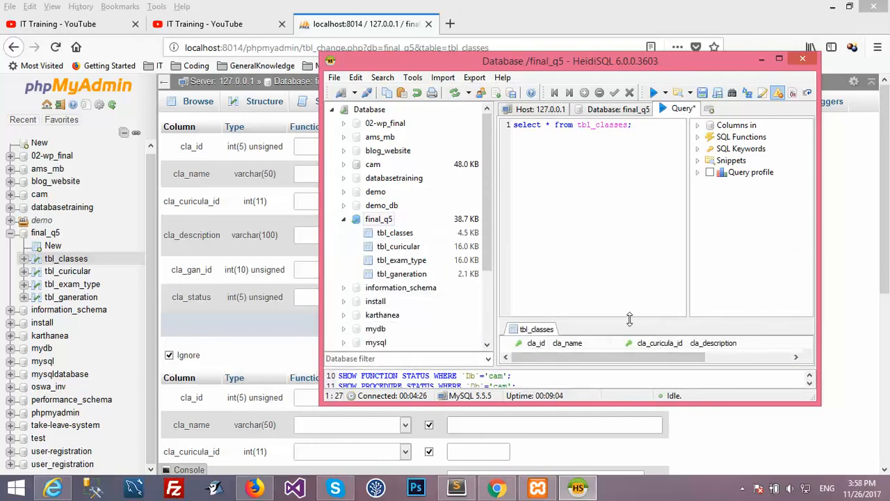
drag(630, 318, 628, 203)
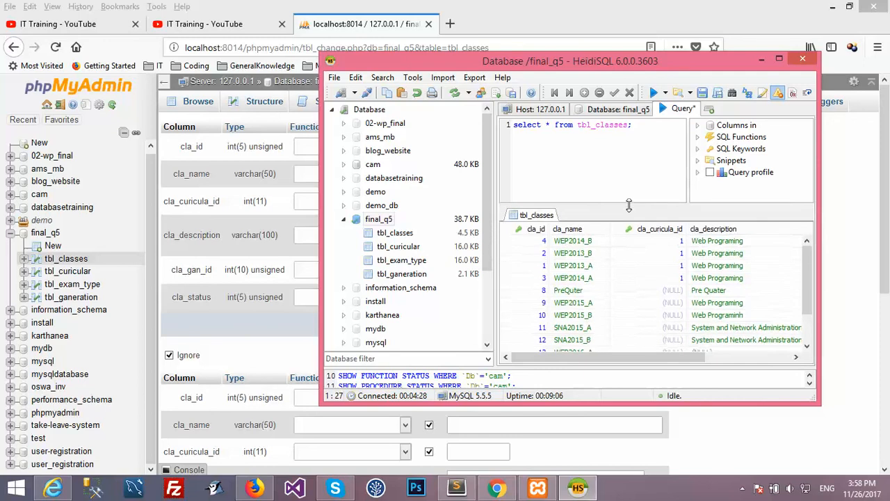
drag(494, 62, 589, 147)
drag(580, 145, 500, 305)
Step: Bring HeidiSQL back over the insert form, move its window lower to compare the tbl_classes rows, and return to the form
click(477, 146)
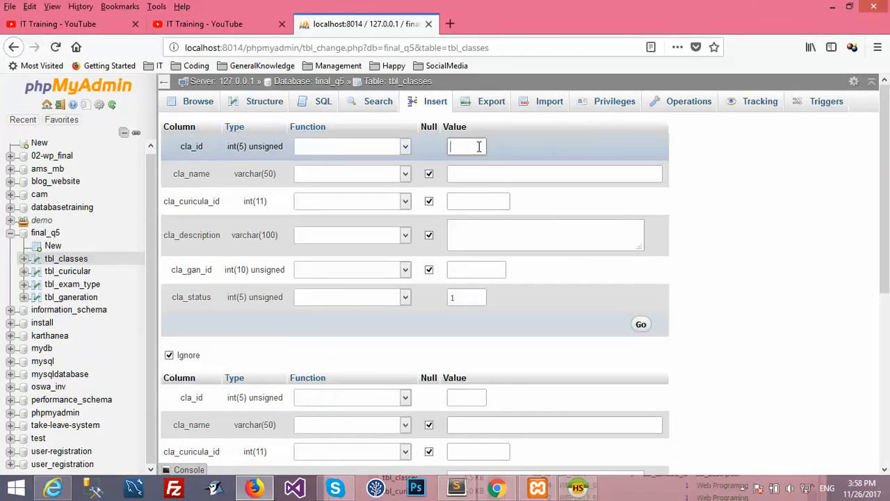
click(578, 486)
drag(593, 305, 568, 151)
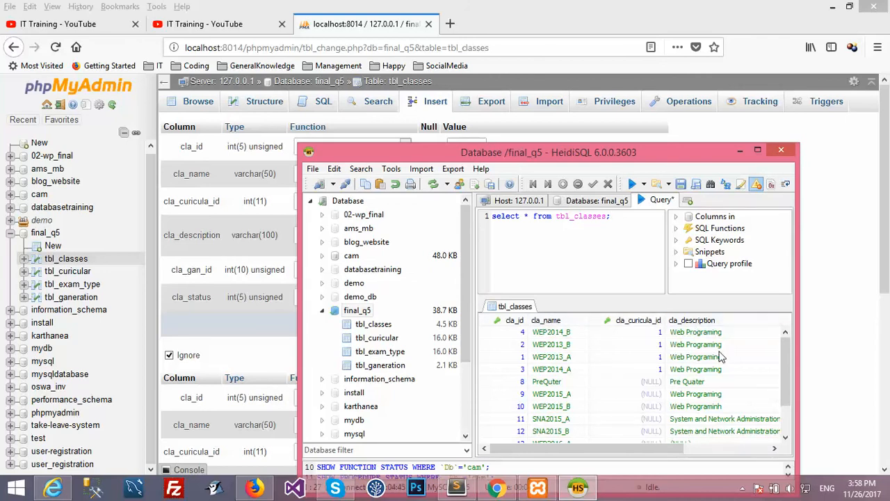
click(723, 136)
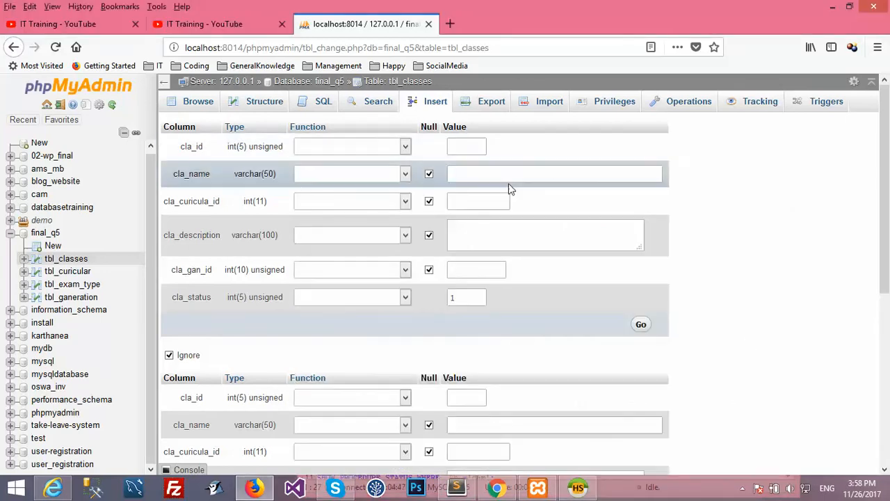
Step: In the first row of the tbl_classes insert form, set cla_id to 2, cla_name to web and cla_curicula_id to 21
click(473, 144)
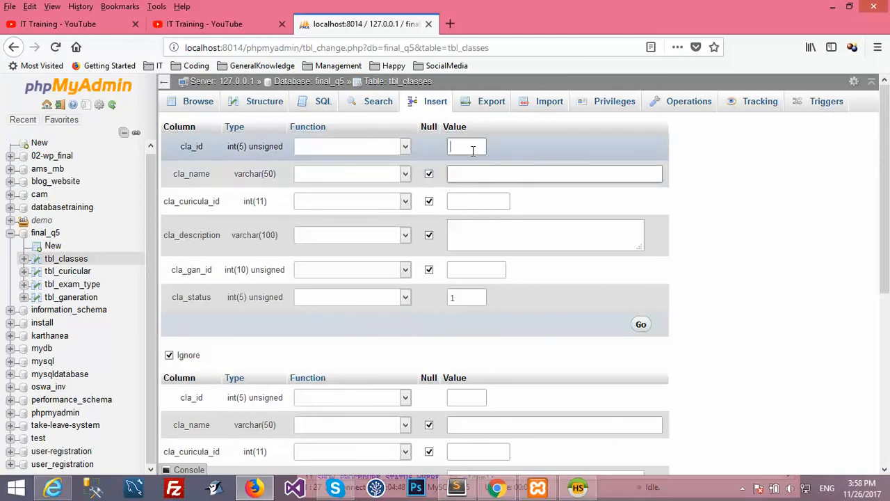
text(2)
click(480, 174)
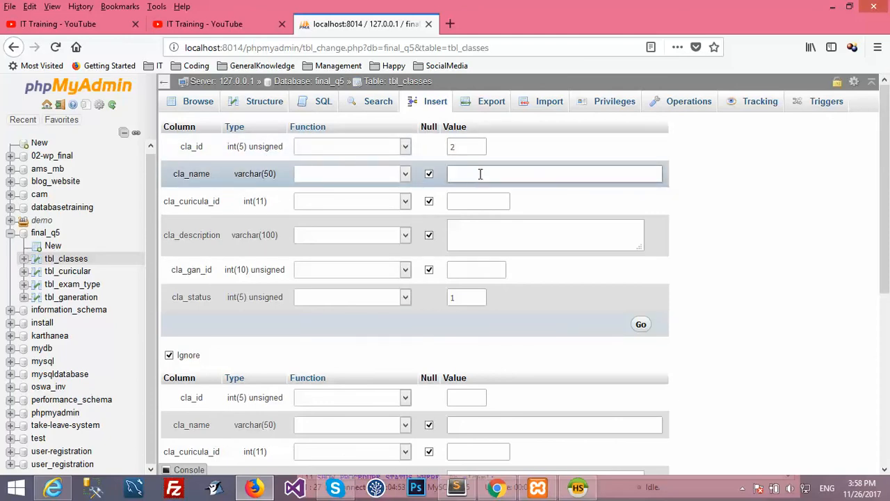
text(wev)
click(474, 201)
text(21)
Step: Set the first row's cla_description to Progarming and its cla_gan_id to 2
click(478, 230)
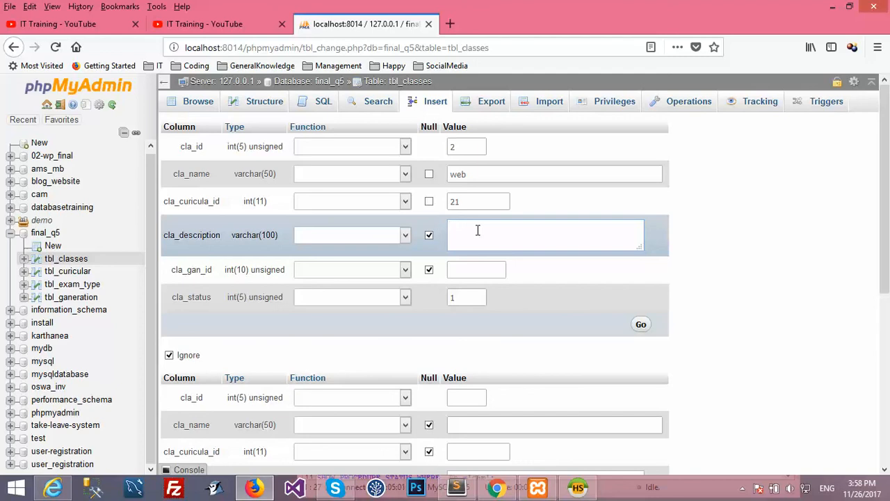
text(Progarming)
click(478, 271)
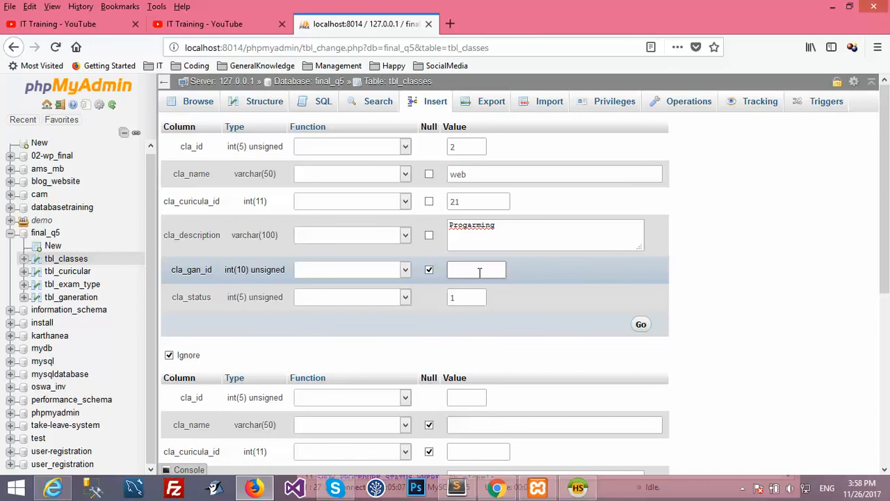
text(2)
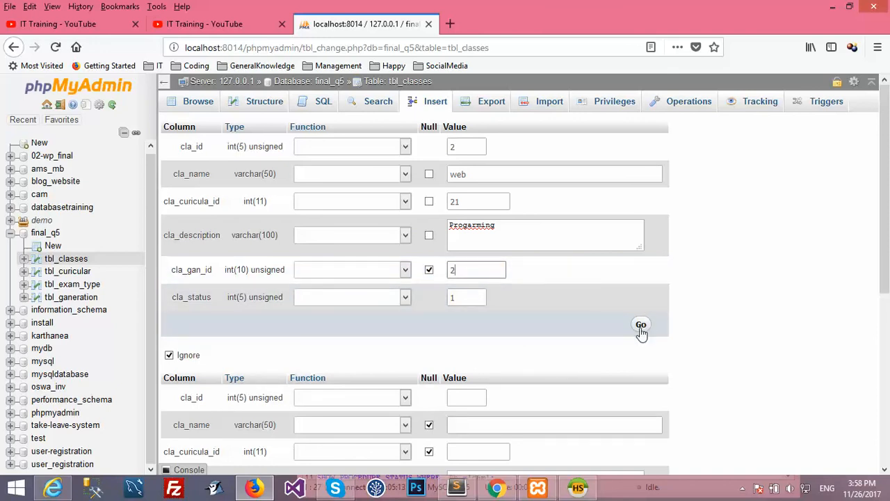
Step: Examine the second row's blank insert form and the functions offered for its cla_id
drag(885, 286, 885, 408)
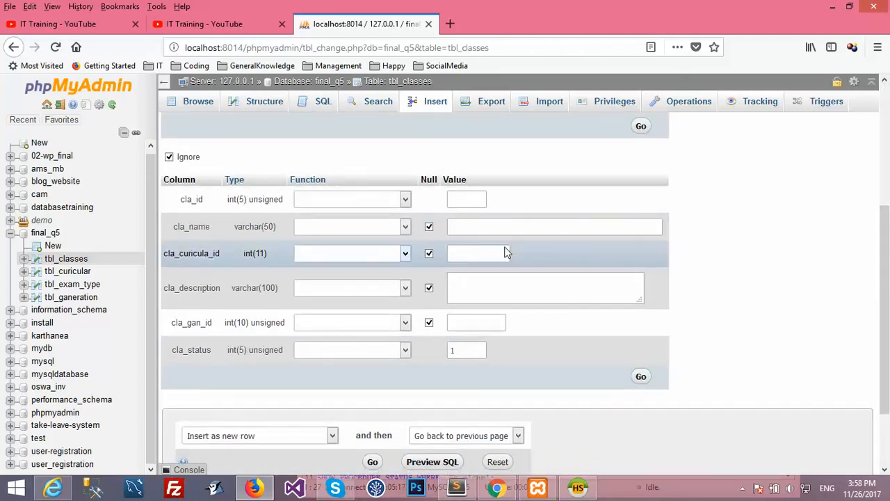
drag(885, 381, 886, 236)
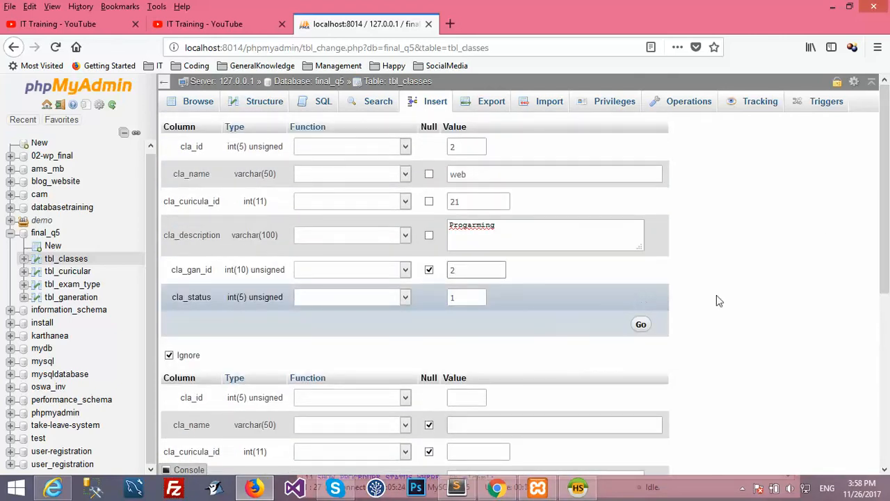
drag(885, 292, 885, 370)
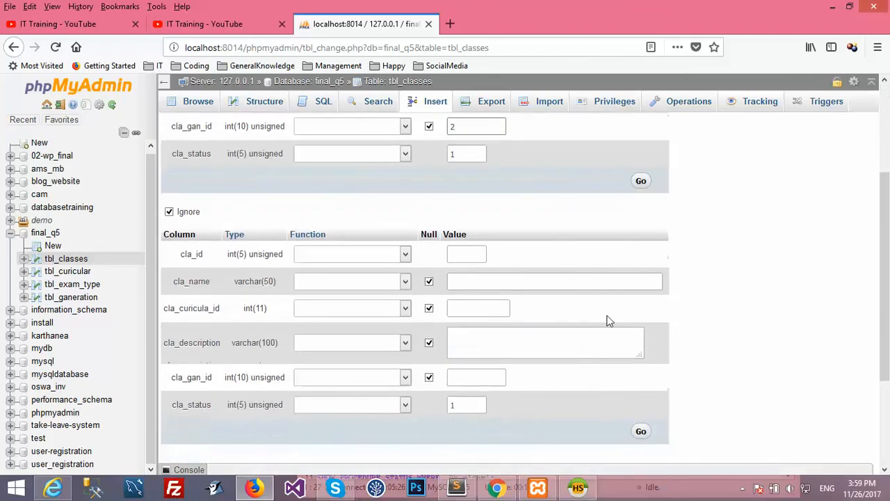
click(331, 256)
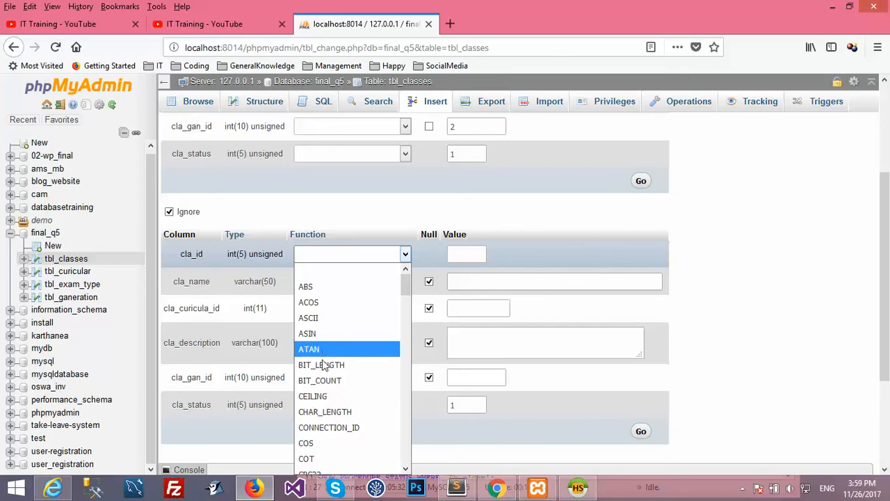
click(768, 308)
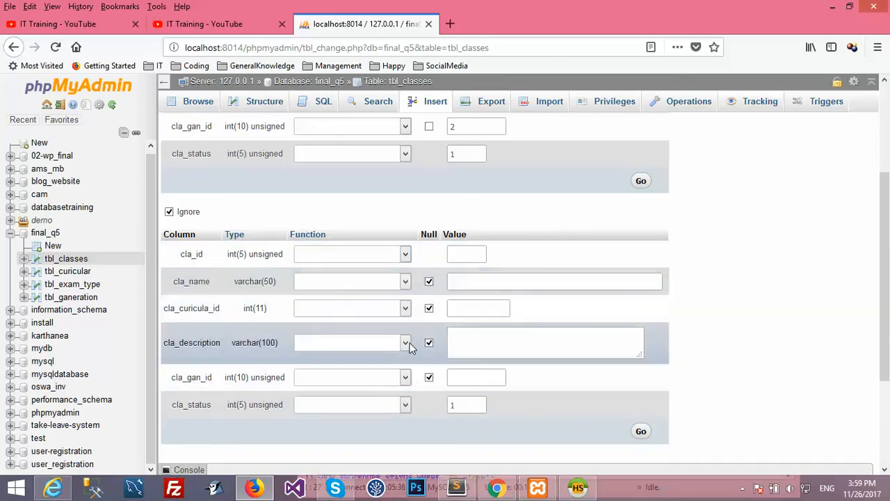
click(481, 278)
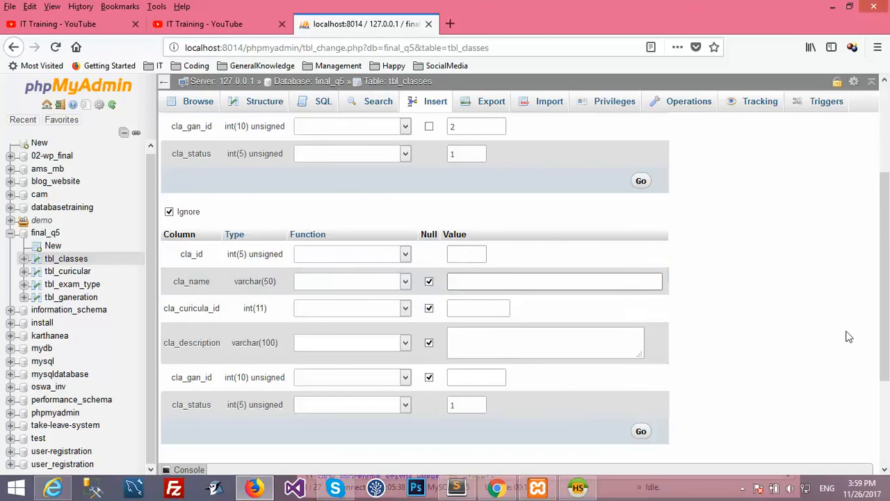
drag(882, 338, 868, 242)
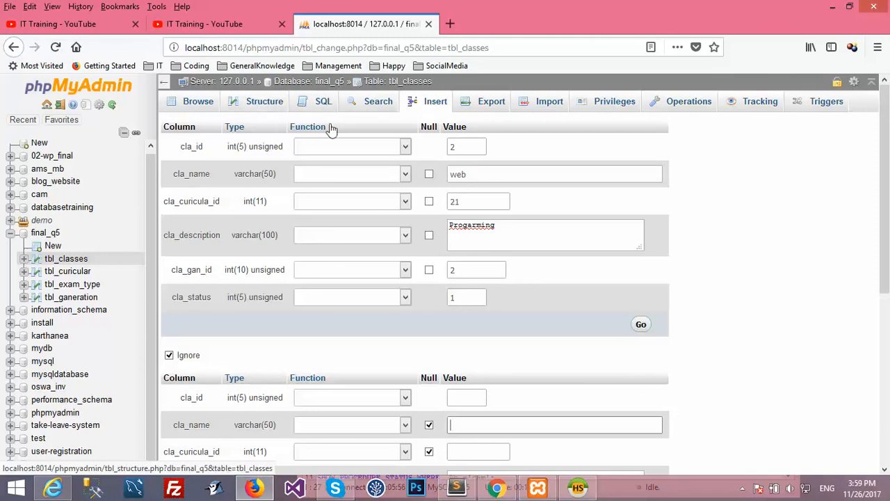
Step: Open the export page for tbl_classes, discarding the unsaved row values, and try to create an export template without a name
click(489, 103)
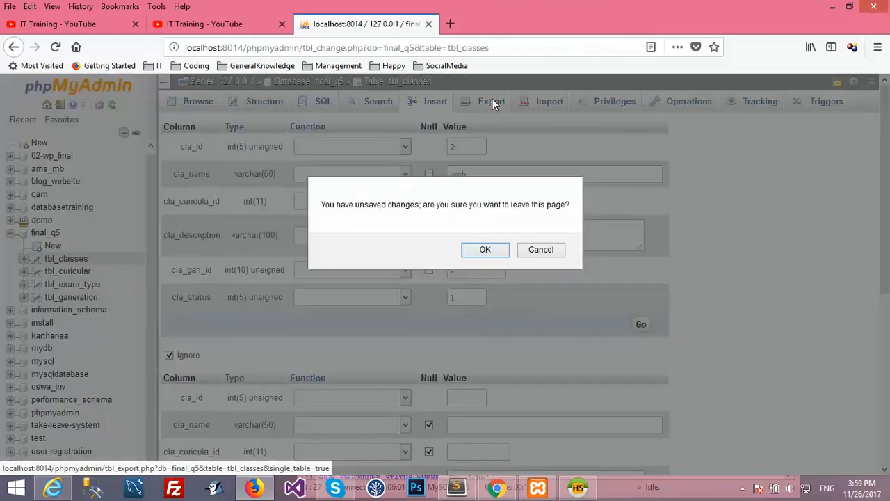
click(484, 252)
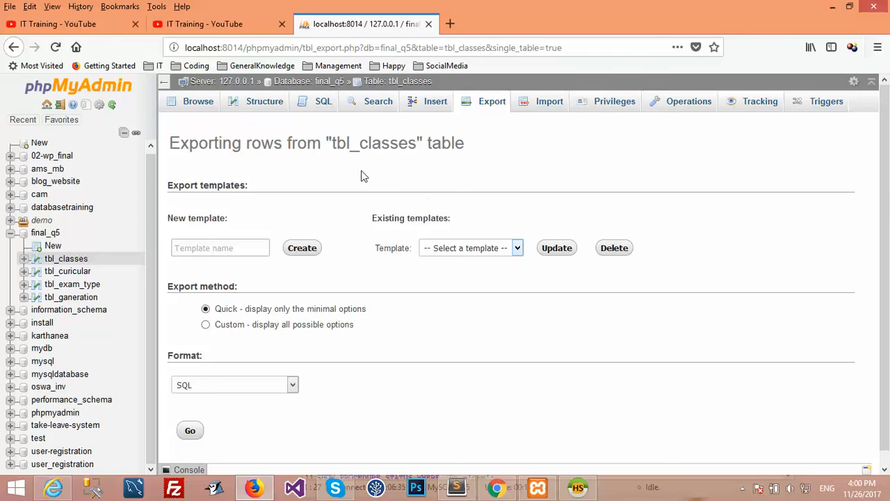
click(297, 253)
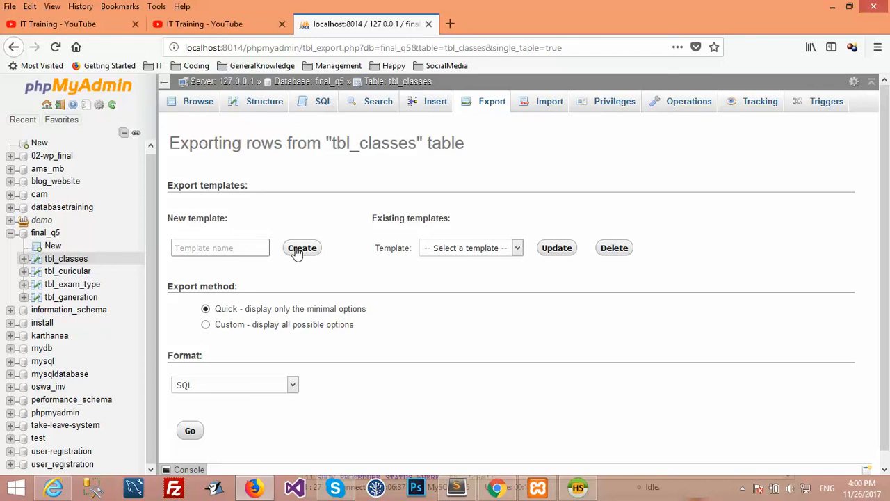
click(297, 253)
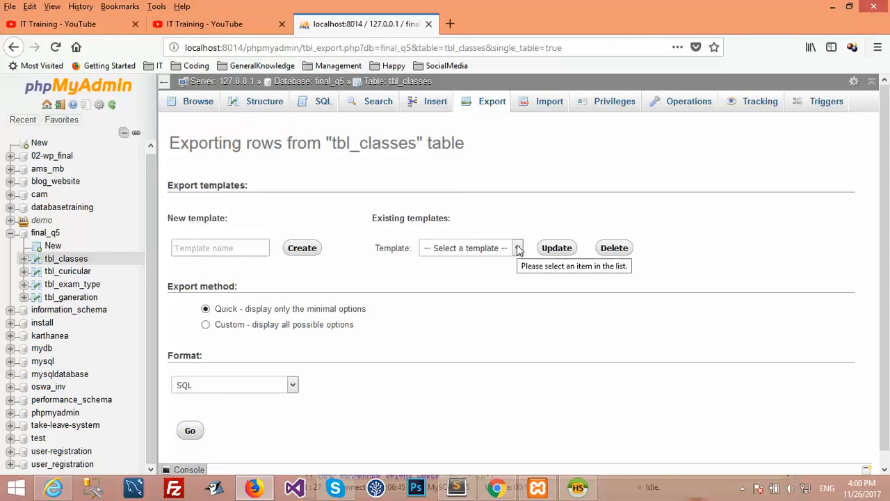
Step: Export tbl_classes with the Quick method in SQL format and save the tbl_classes.sql file to disk
scroll(887, 202, down, 1)
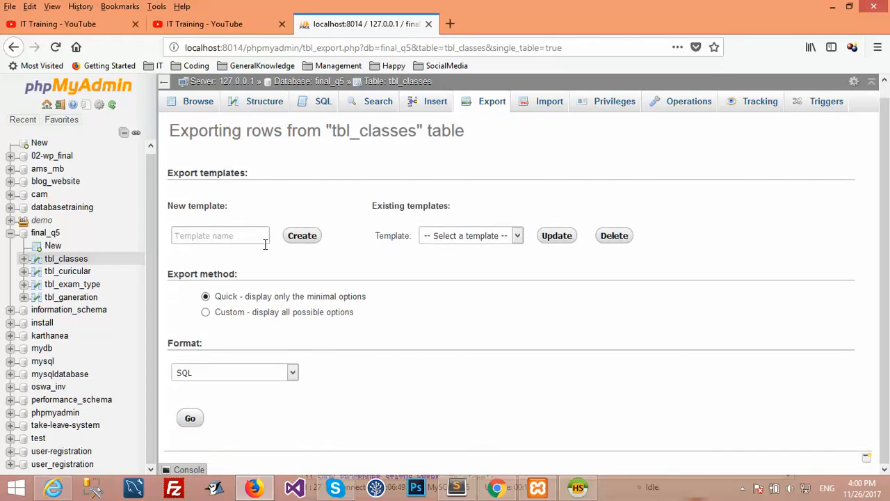
click(190, 420)
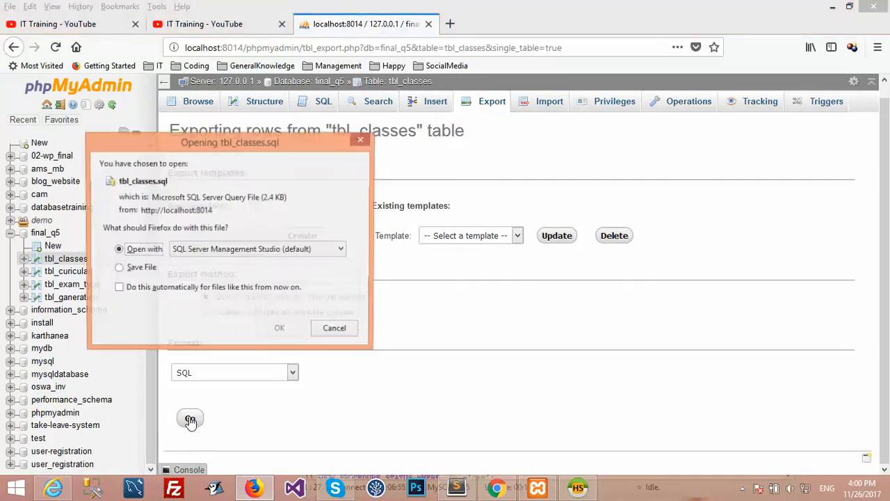
drag(170, 138, 533, 235)
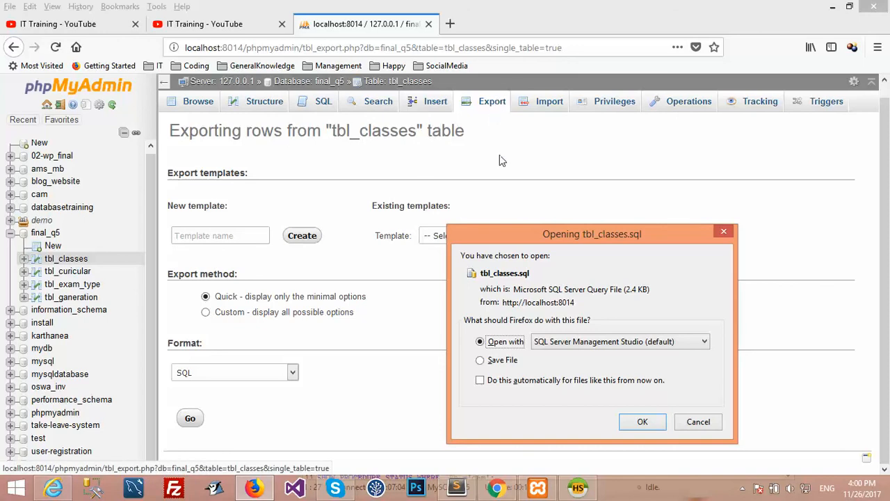
drag(536, 235, 621, 178)
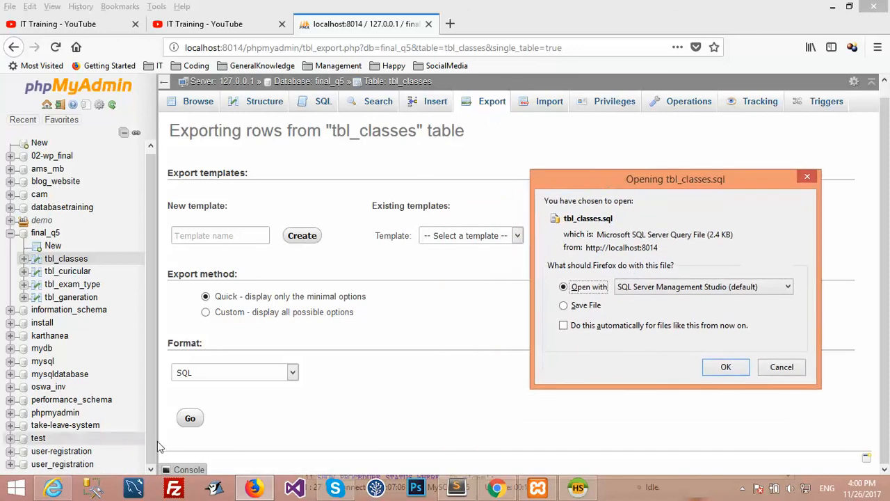
click(293, 372)
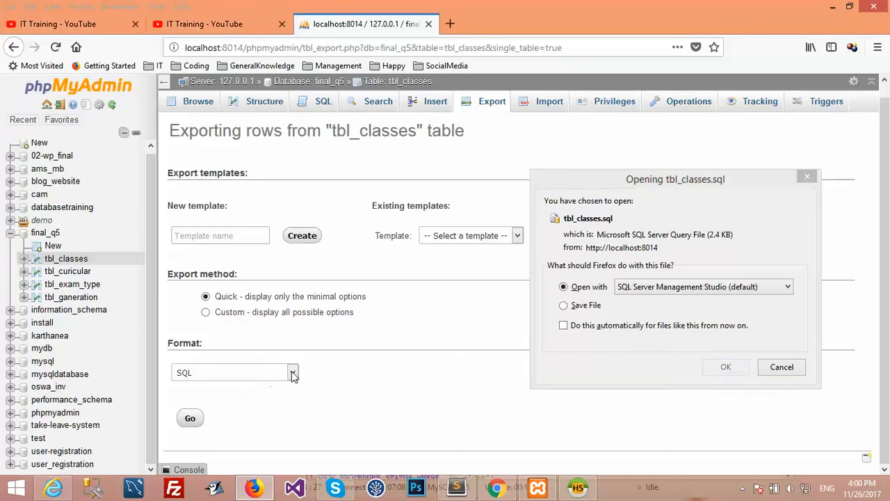
click(321, 378)
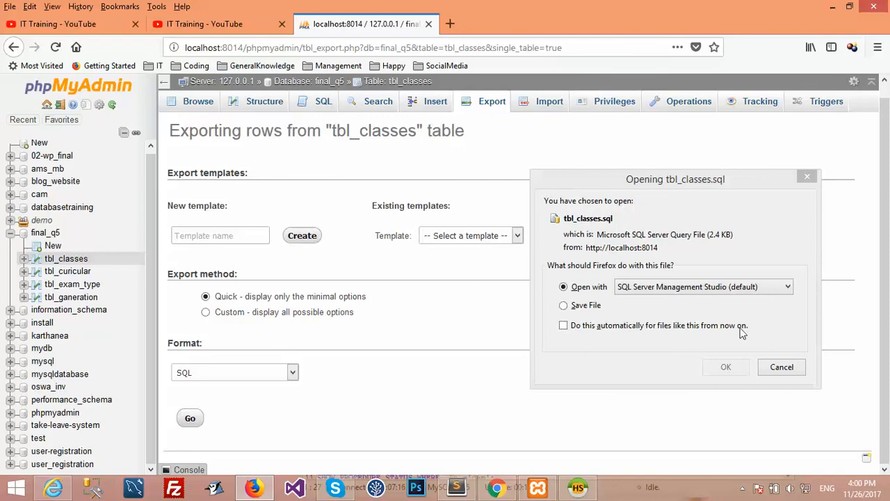
click(586, 308)
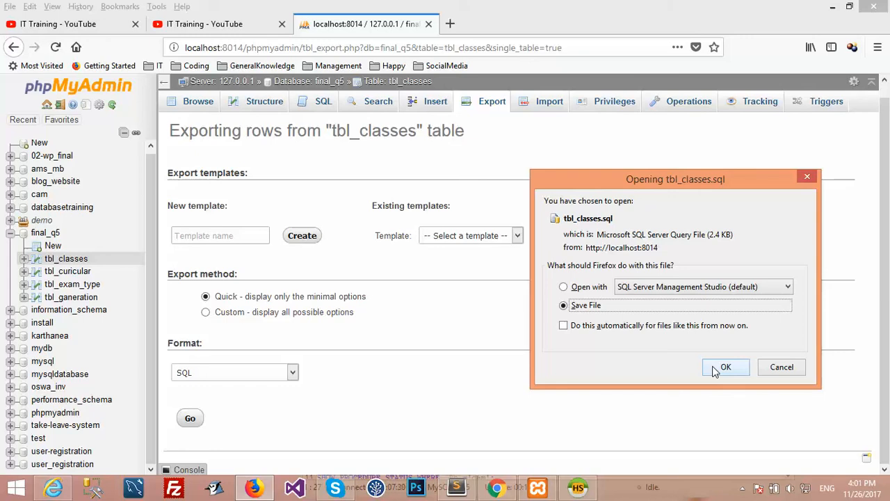
click(716, 368)
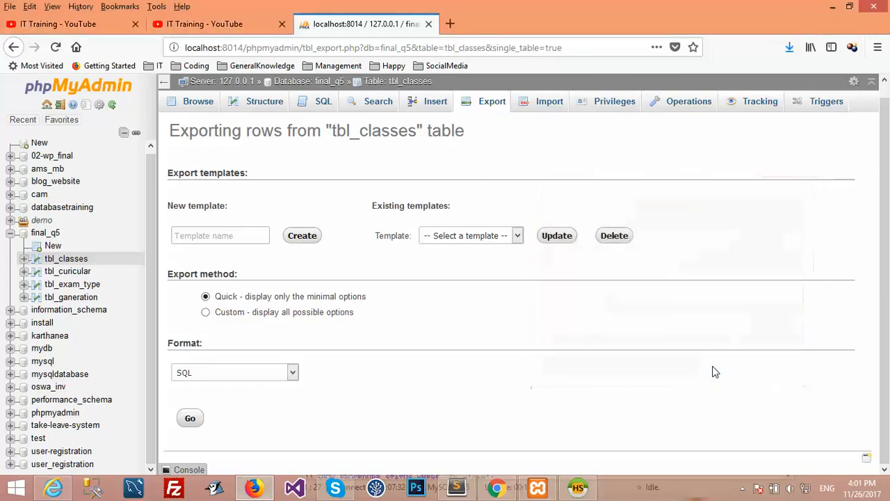
Step: Show the exported tbl_classes.sql in its download folder, then minimize the folder window
click(790, 49)
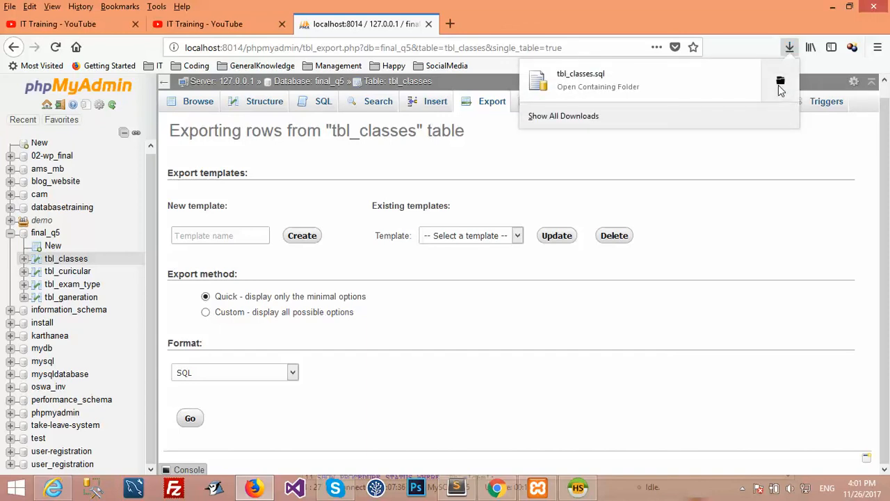
click(779, 85)
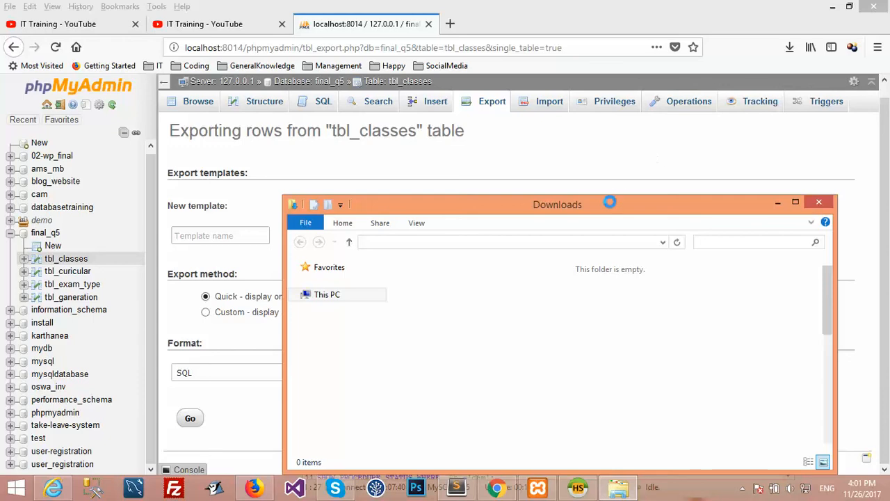
drag(608, 208, 491, 138)
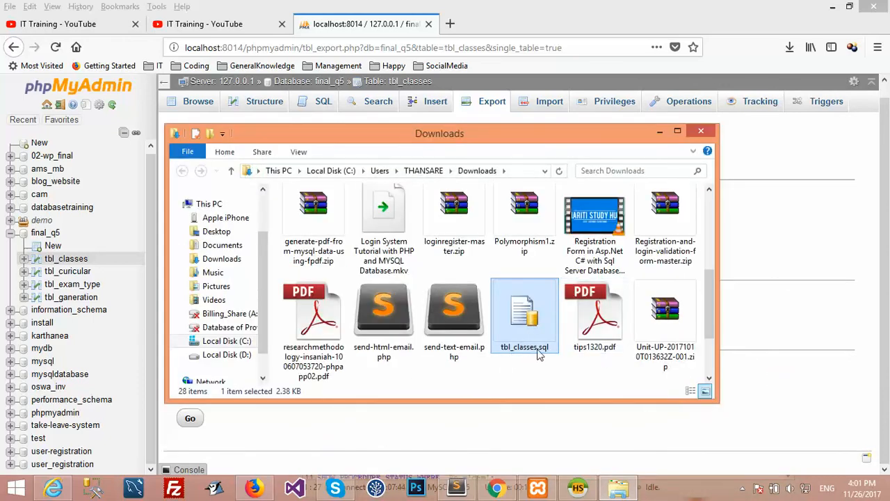
click(659, 132)
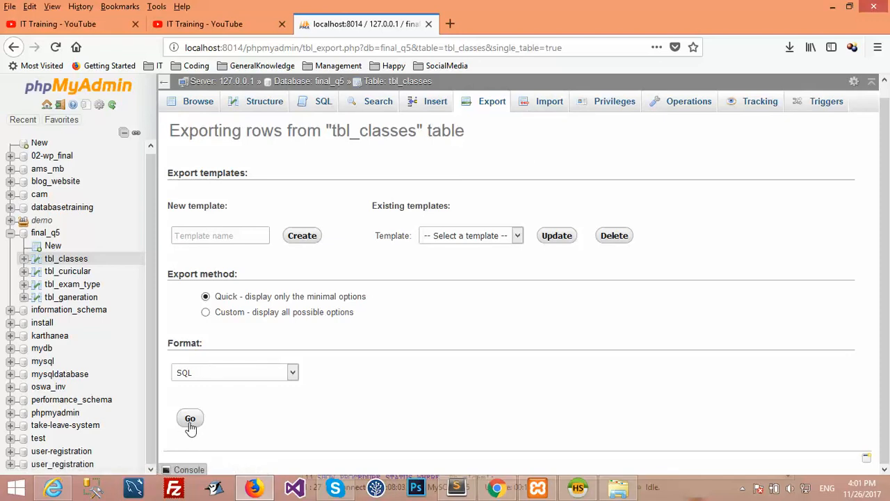
Step: Open the import page for tbl_classes and choose user_registration.sql from the Registration-and-login-validation-form-master folder as the file to import
click(548, 102)
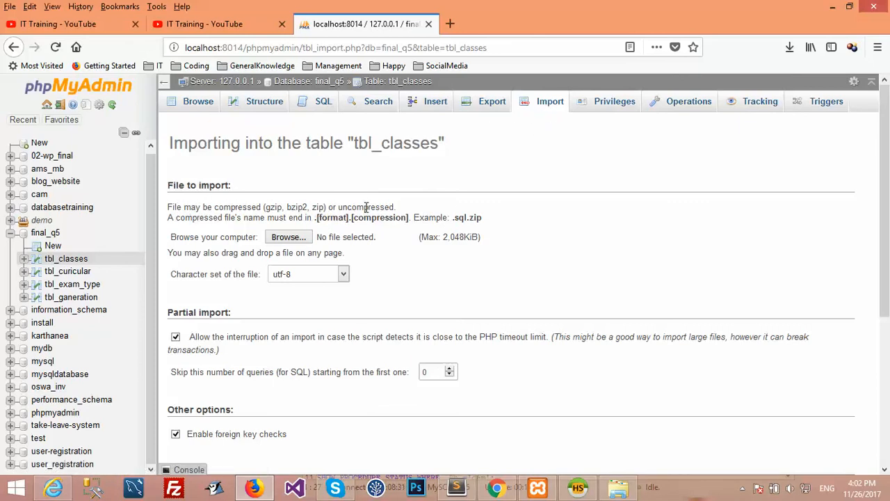
click(285, 237)
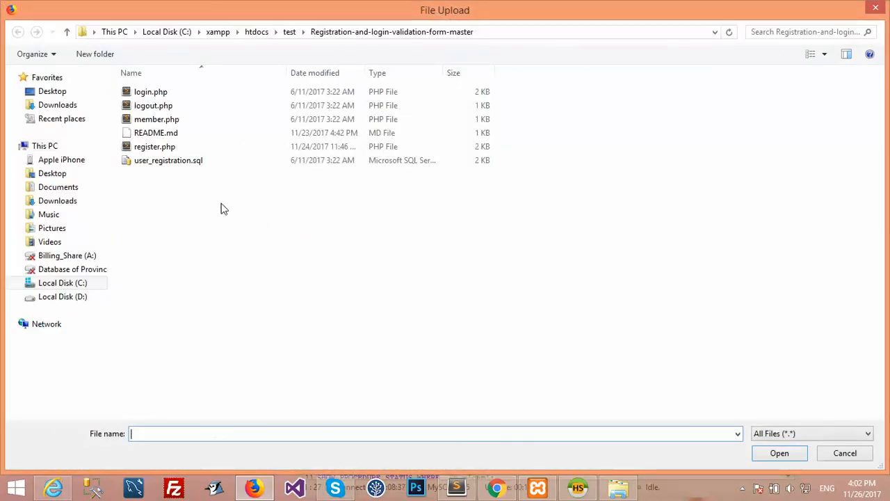
click(168, 167)
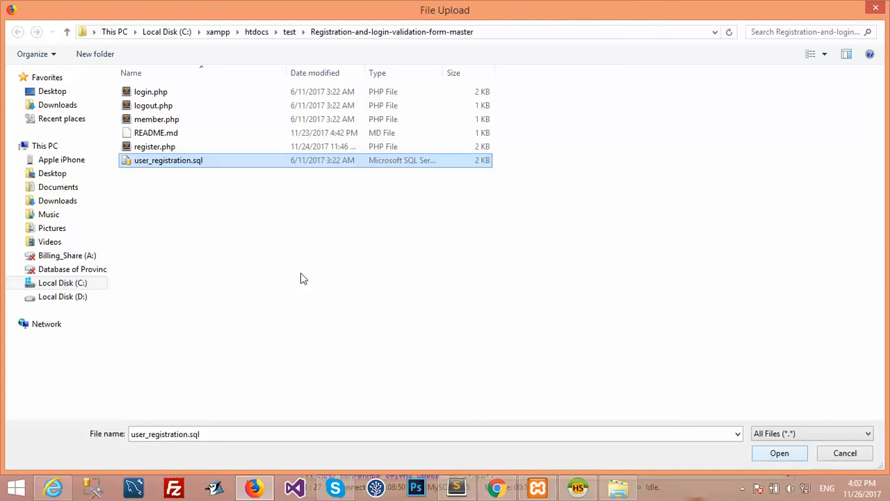
click(192, 162)
click(419, 315)
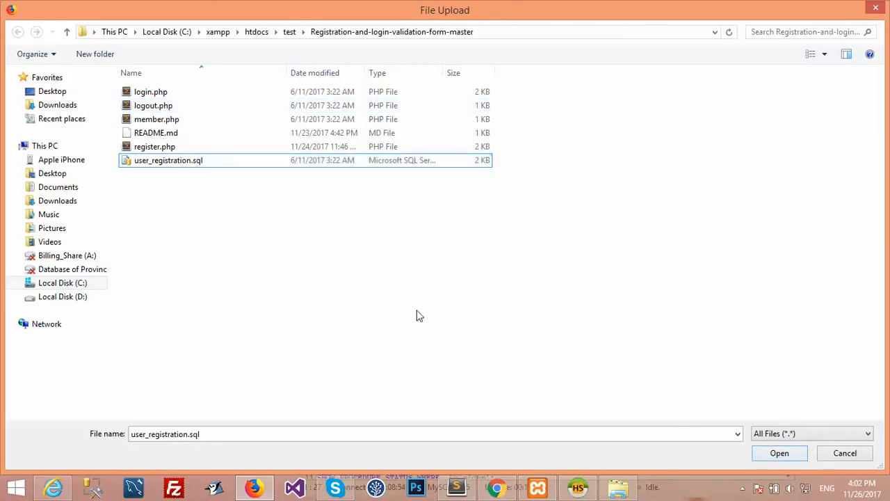
click(199, 165)
click(777, 453)
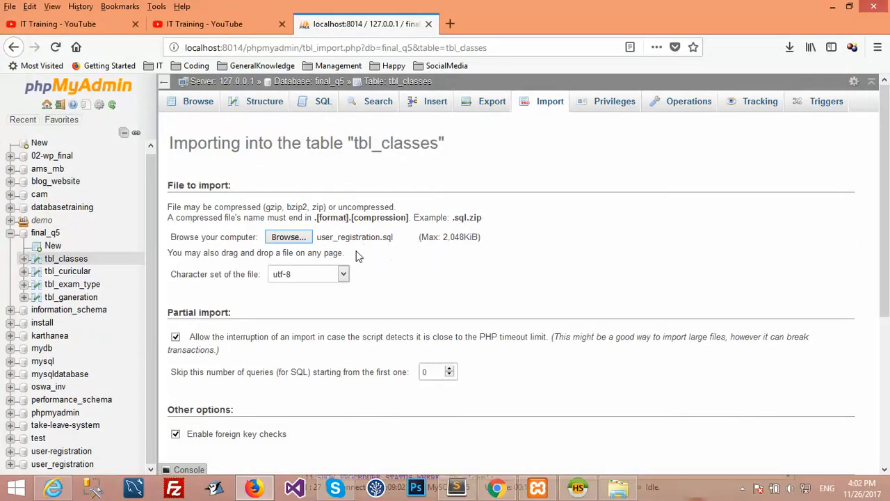
Step: Check the available import formats, keep SQL with compatibility mode NONE, and run the import of user_registration.sql
drag(885, 272, 887, 419)
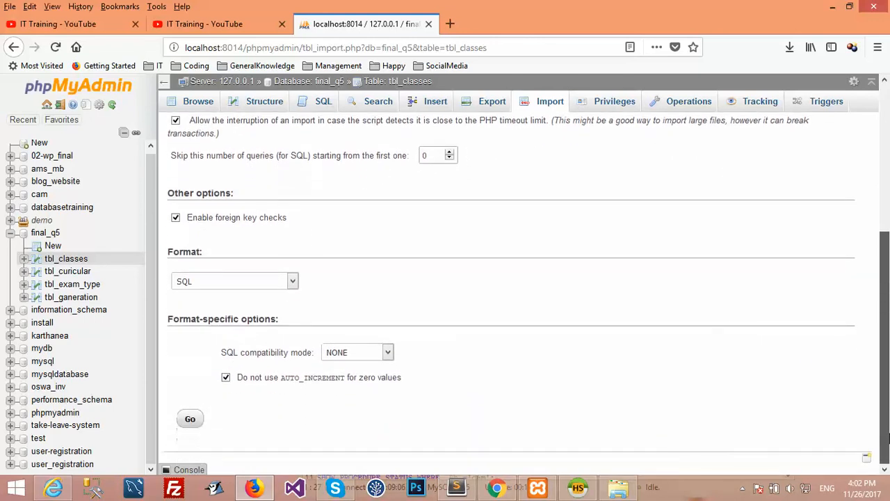
click(293, 282)
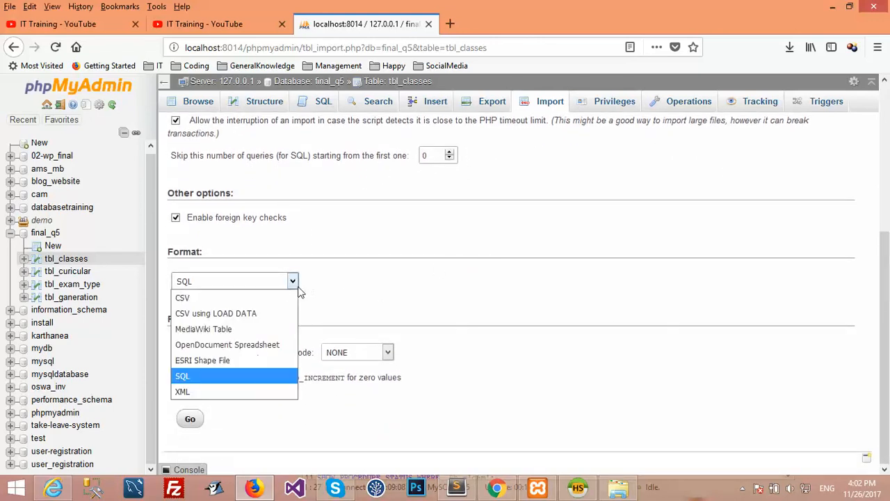
click(351, 292)
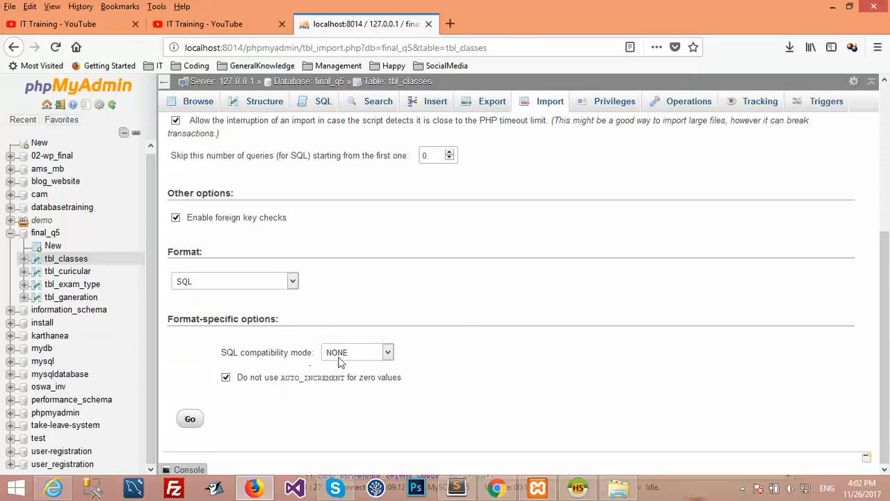
click(190, 419)
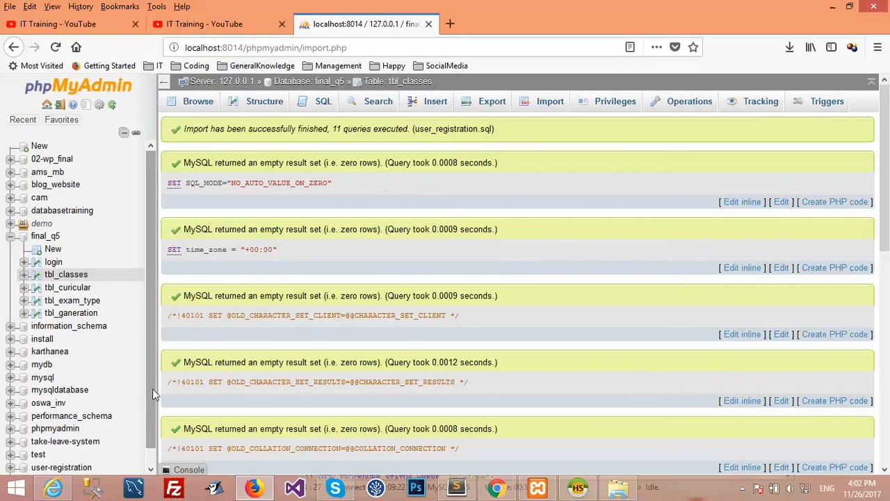
Step: Look through the updated database tree, collapse final_q5, and inspect the tables inside cam and blog_website
scroll(154, 395, down, 1)
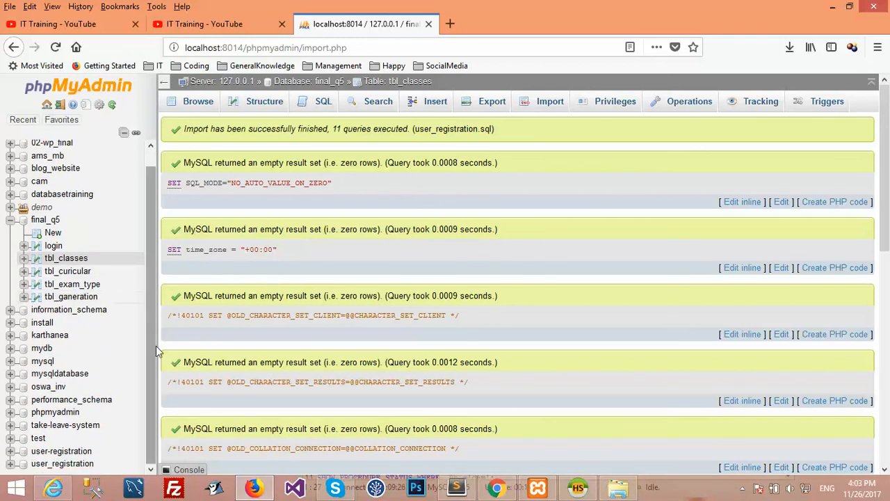
scroll(156, 345, up, 1)
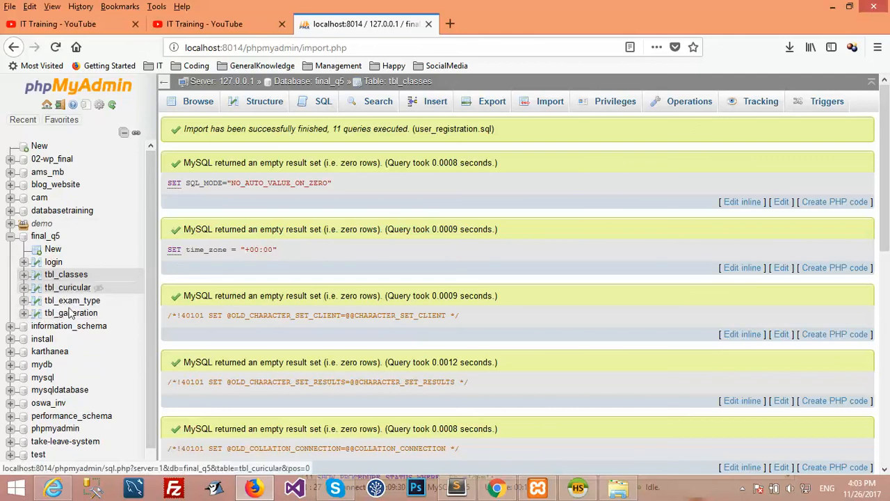
click(11, 236)
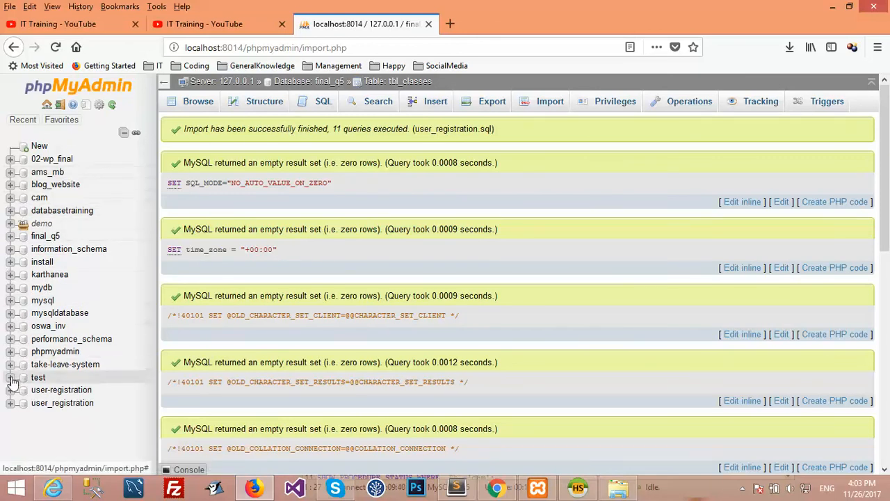
click(11, 210)
click(11, 198)
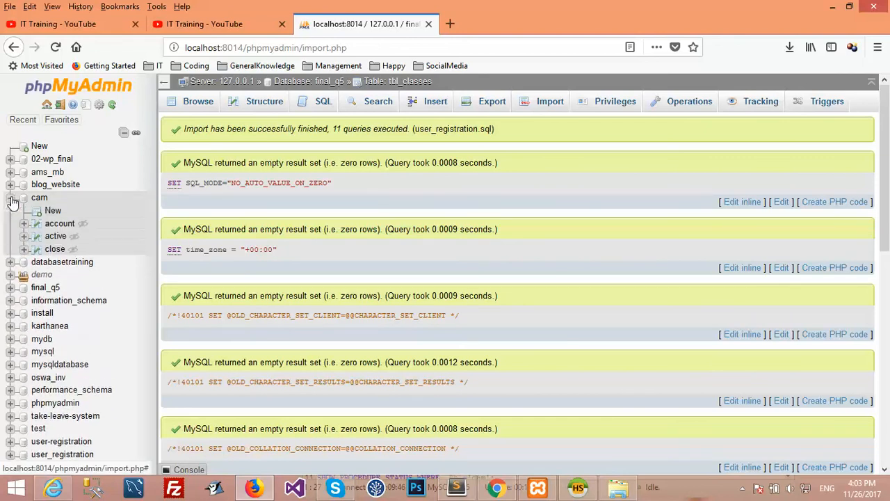
click(11, 198)
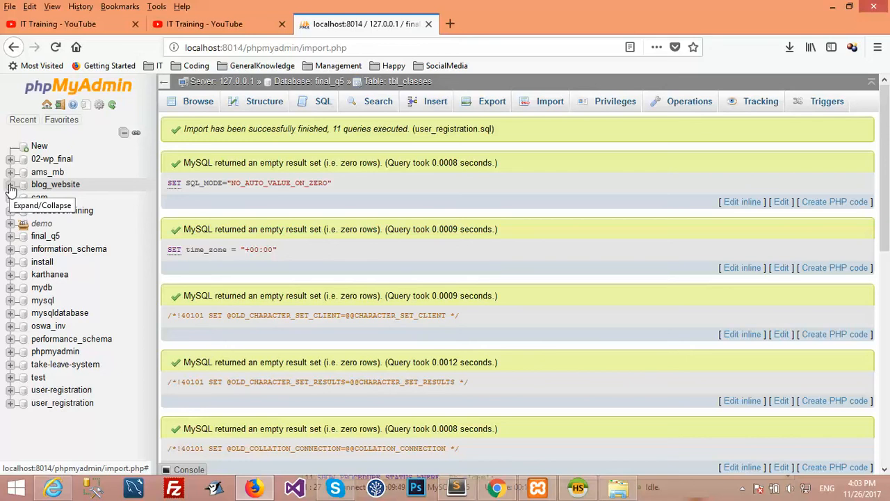
click(11, 185)
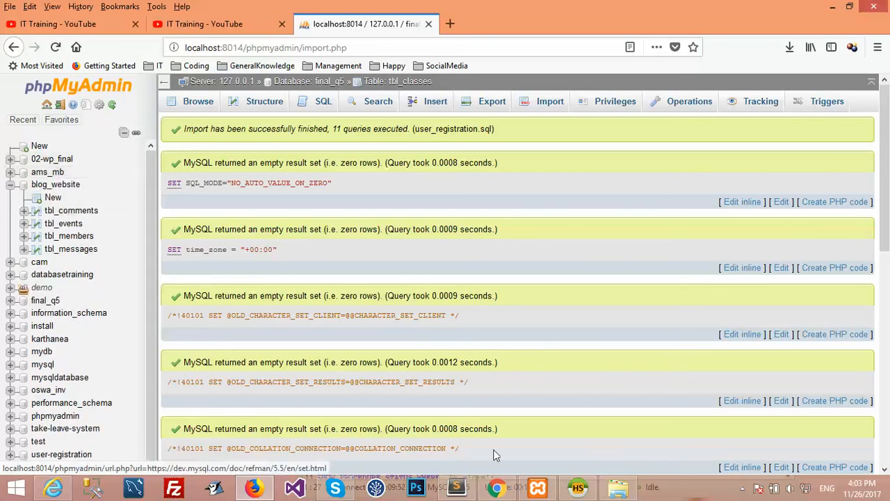
Step: Switch to HeidiSQL in a maximized window, collapse final_q5, and expand the user-registration database to show its tables
click(577, 487)
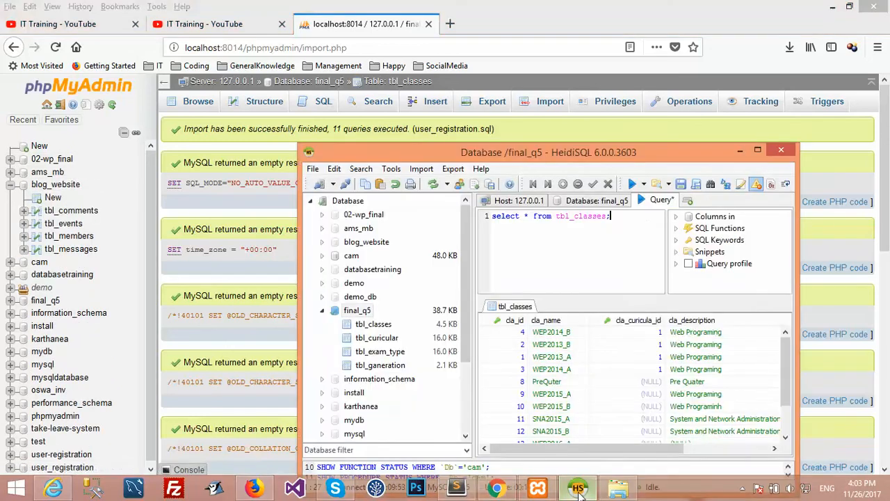
click(756, 149)
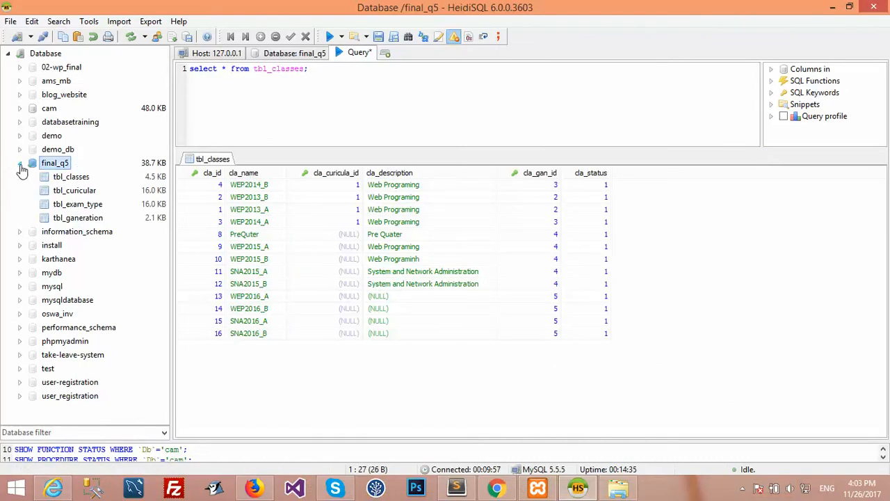
click(20, 164)
click(282, 91)
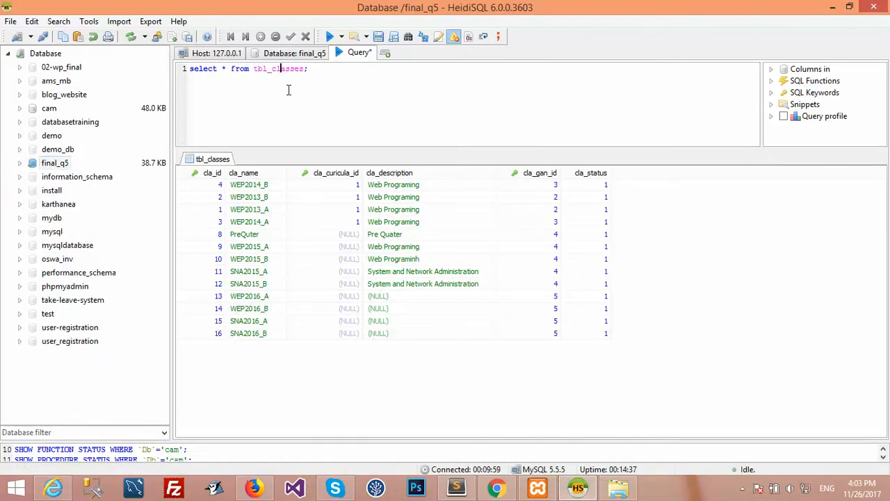
click(63, 348)
click(69, 328)
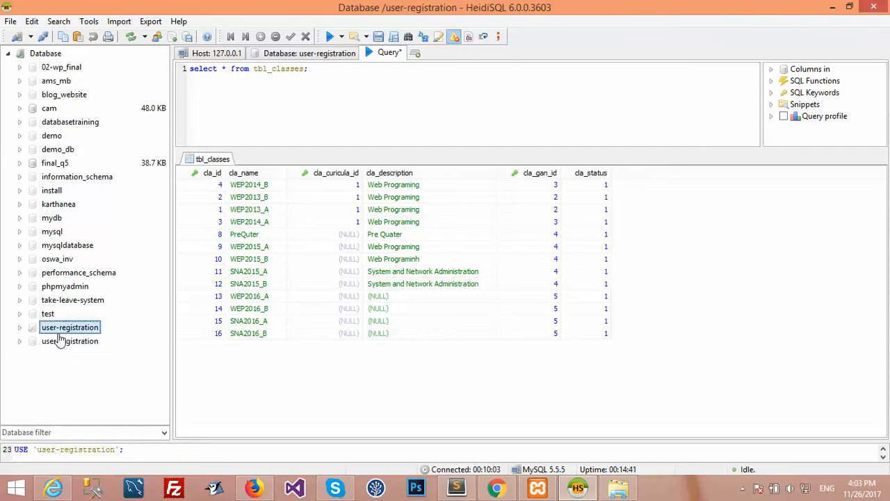
double_click(47, 329)
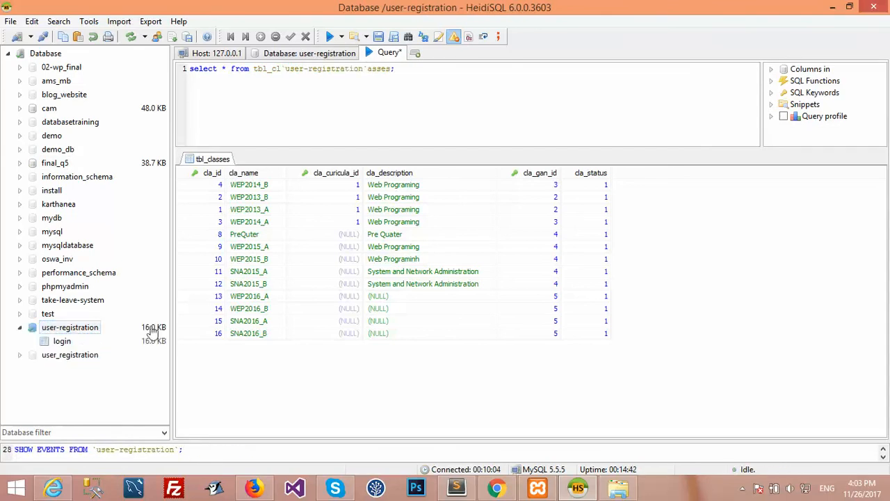
Step: Change the query to "select * from login", run it on the user-registration database, and minimize HeidiSQL
drag(395, 68, 256, 71)
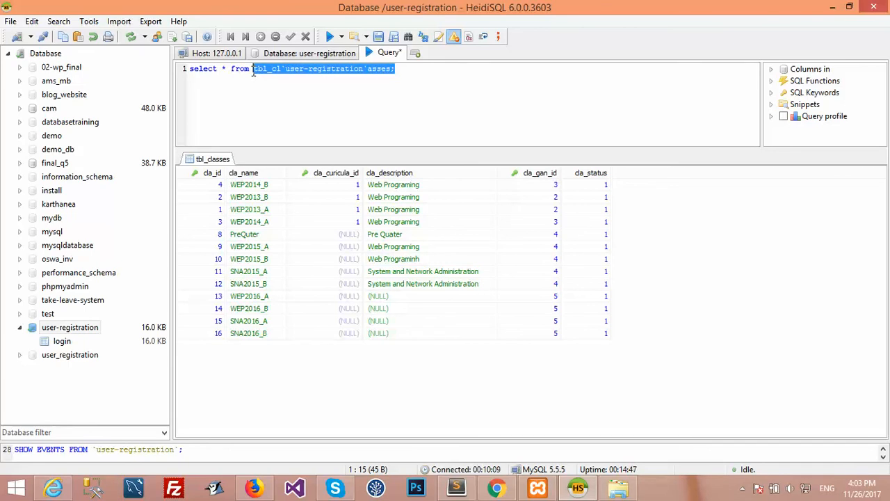
text(login)
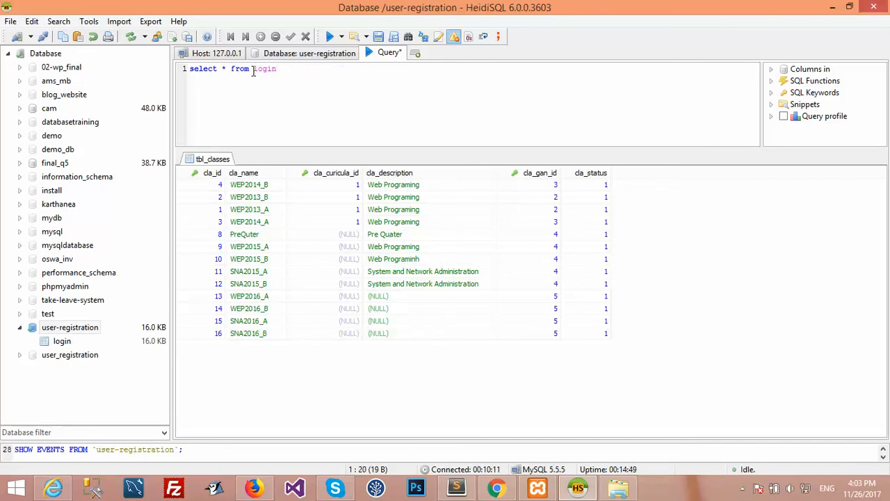
click(329, 36)
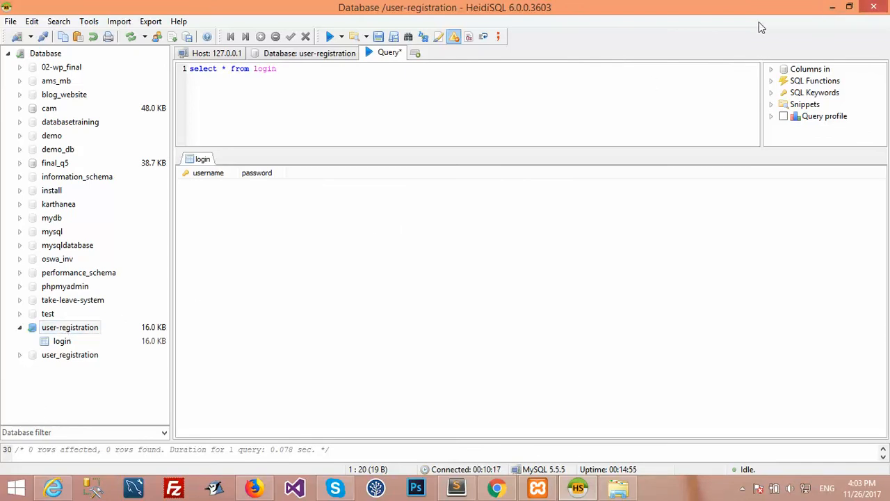
click(831, 7)
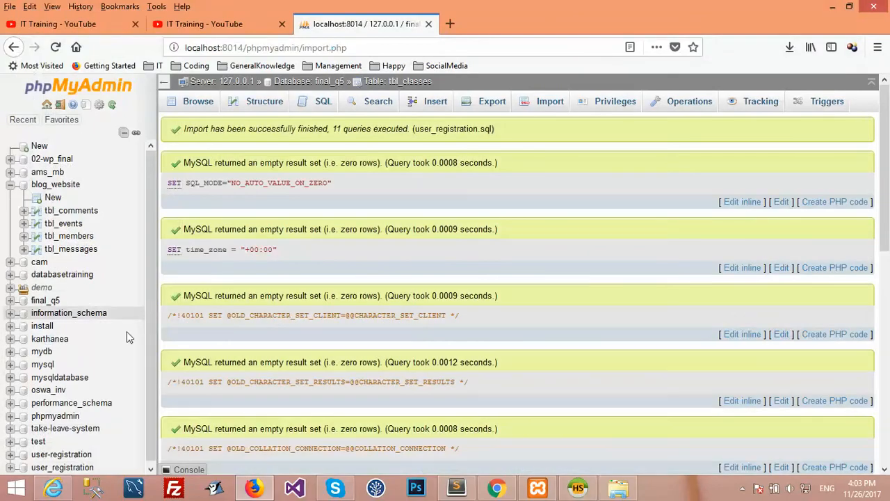
Step: View the user privileges for tbl_classes, and examine its Operations page including the column choices for table order and the target databases for moving
scroll(152, 343, down, 1)
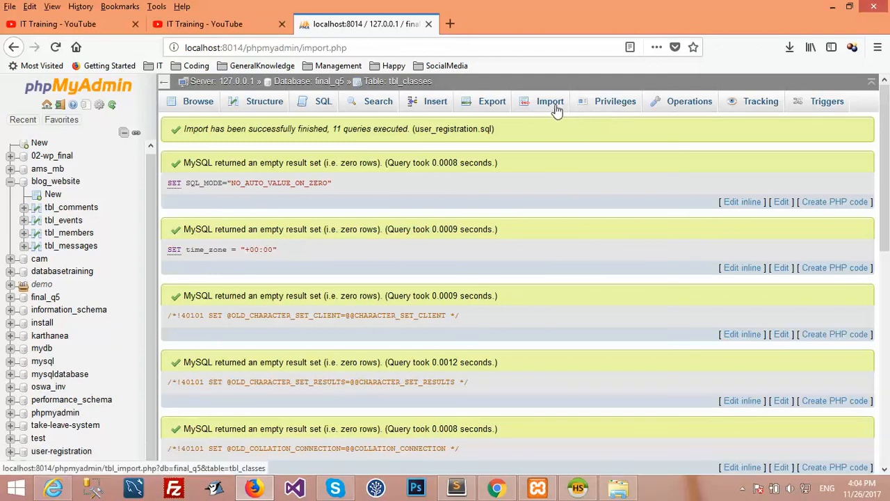
click(602, 105)
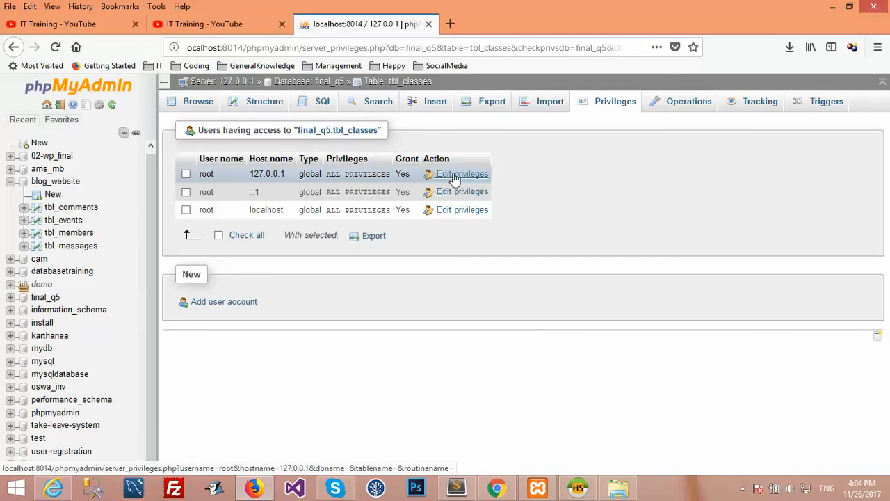
click(676, 110)
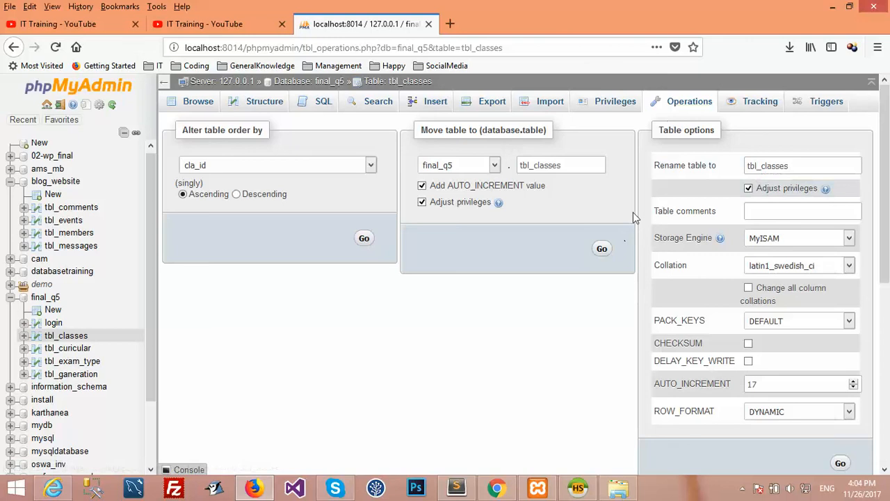
mouse_move(889, 149)
mouse_down()
mouse_move(886, 227)
mouse_move(887, 139)
mouse_up()
click(370, 166)
click(498, 167)
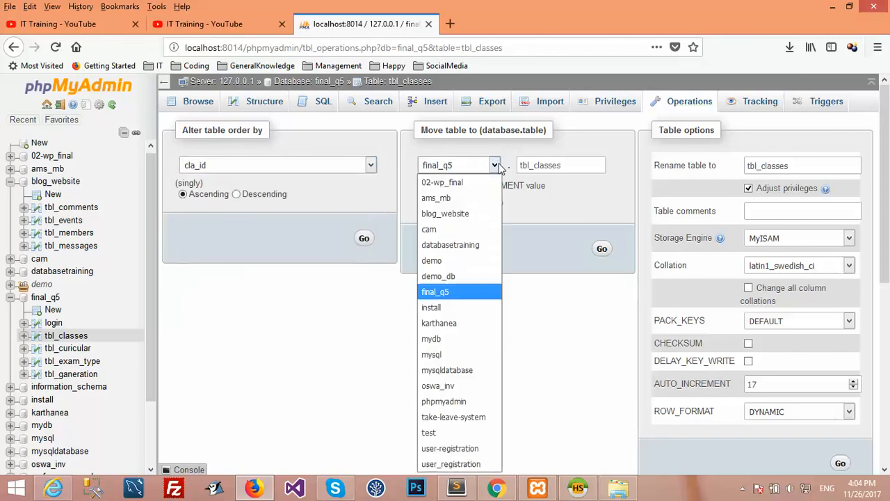
click(581, 185)
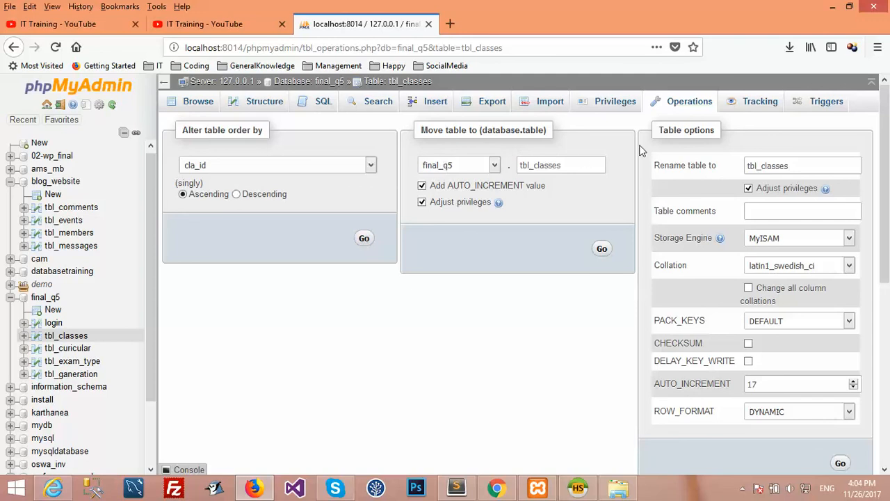
Step: Examine the statements that can be tracked for tbl_classes, and view the table's triggers page
click(760, 101)
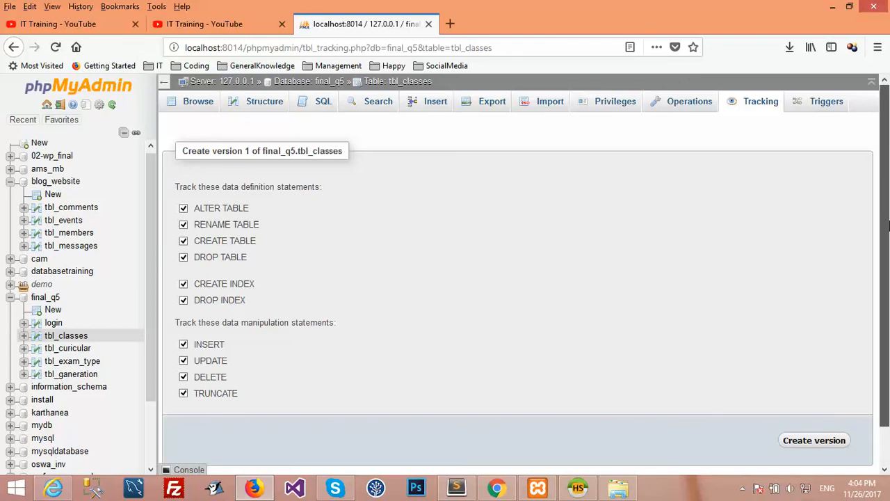
scroll(888, 326, down, 1)
scroll(887, 264, up, 1)
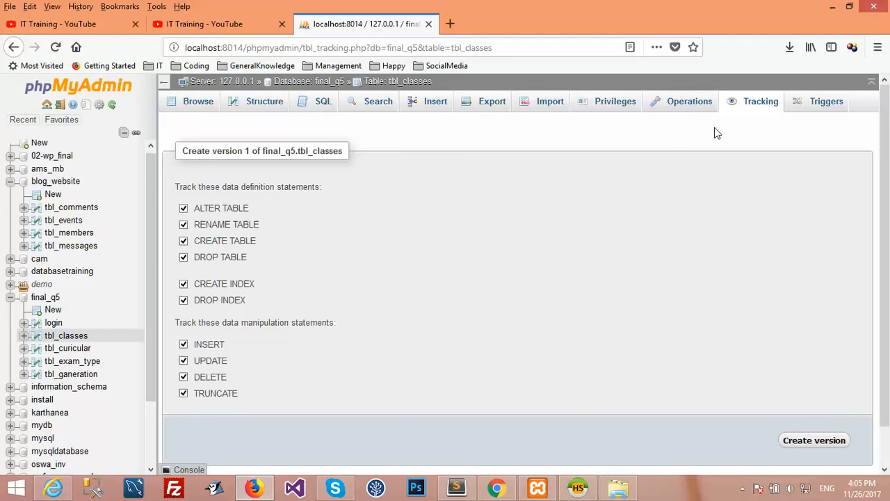
click(817, 112)
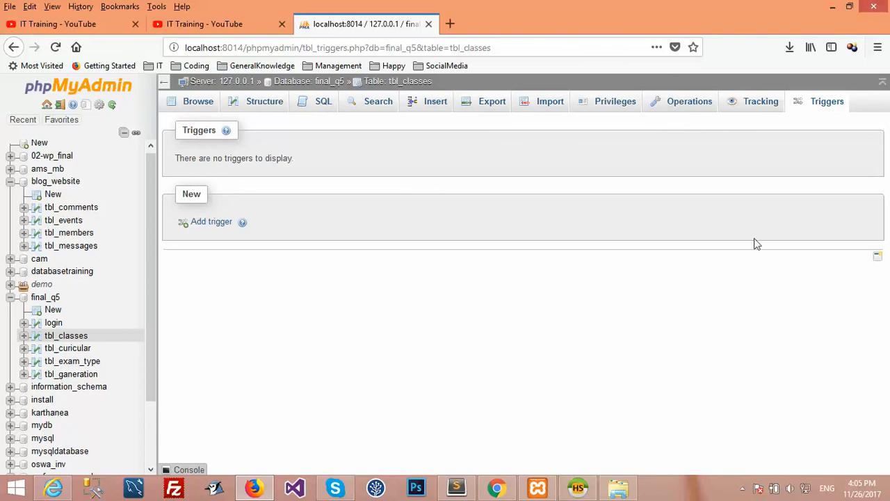
Step: Open the tbl_classes triggers page in a separate browser tab, compare it with the original, and return to the original
click(877, 260)
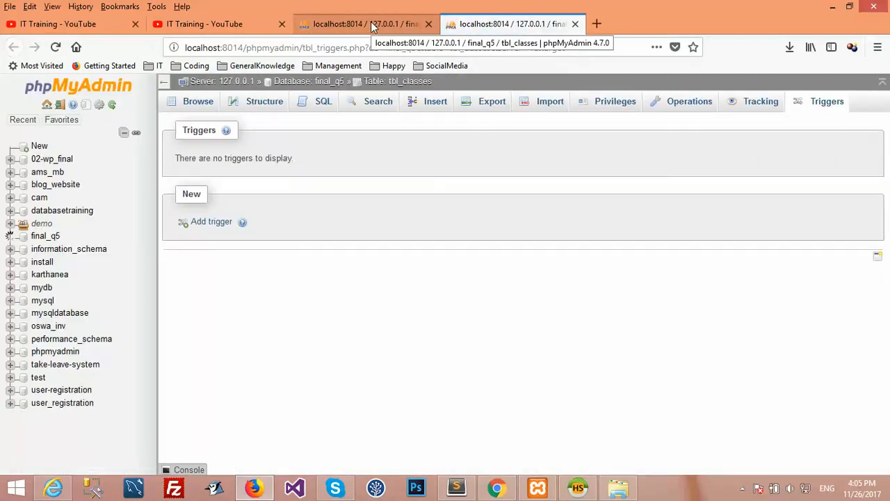
click(371, 22)
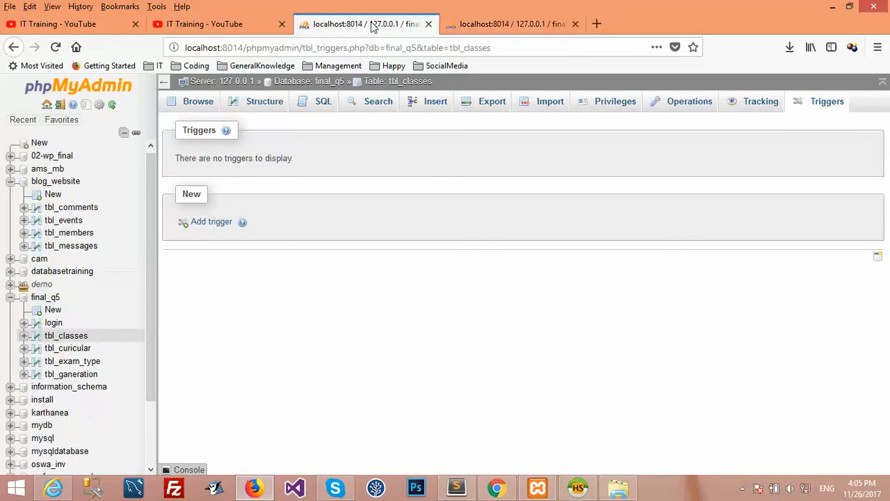
click(472, 22)
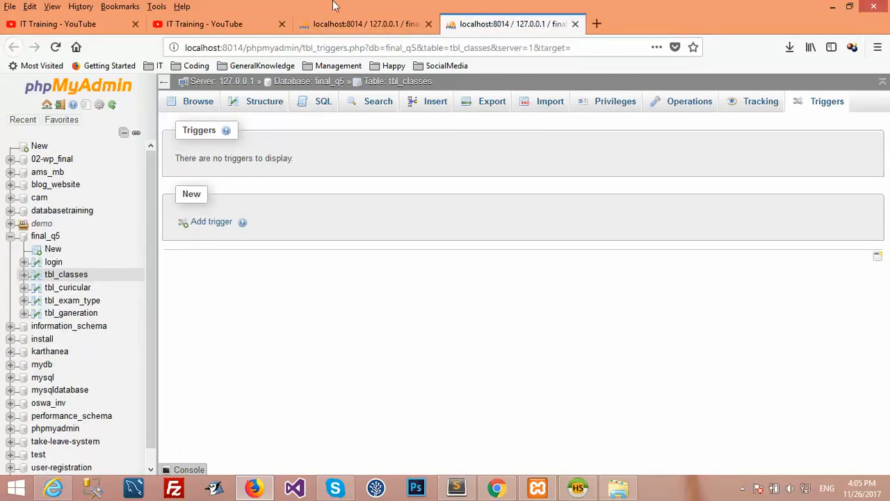
click(355, 22)
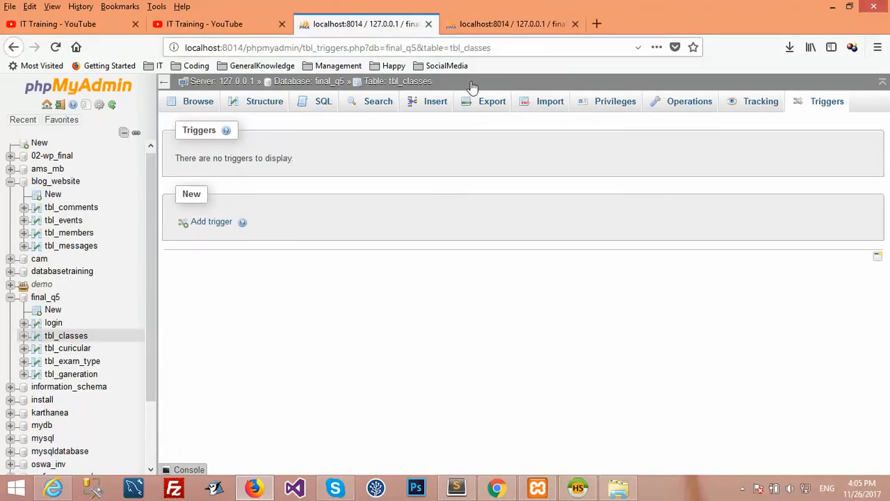
Step: Collapse the final_q5 and blog_website databases in the database tree
click(10, 298)
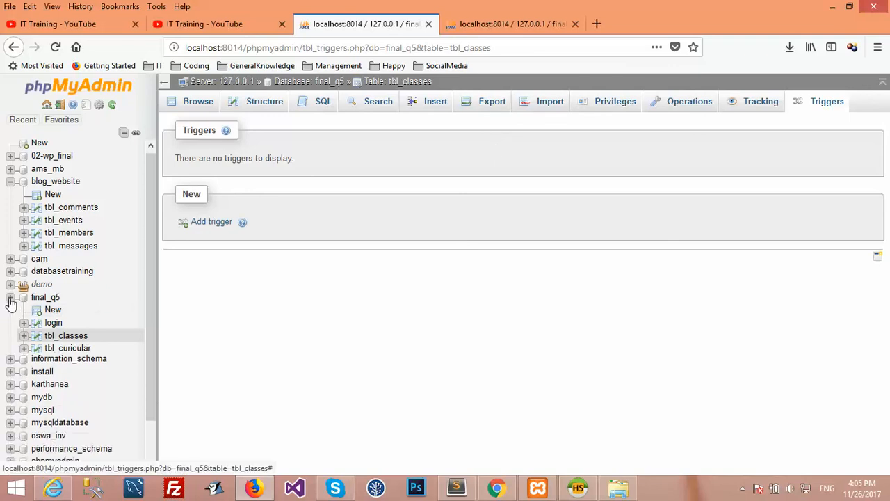
click(10, 181)
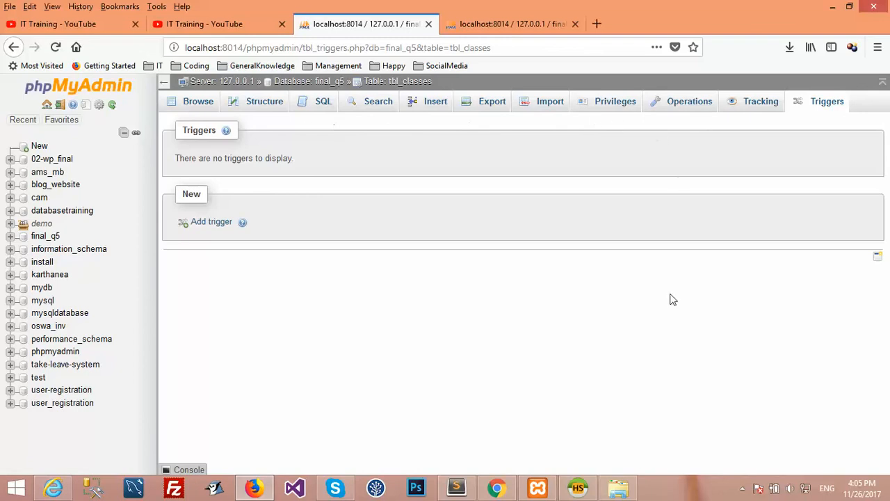
click(742, 489)
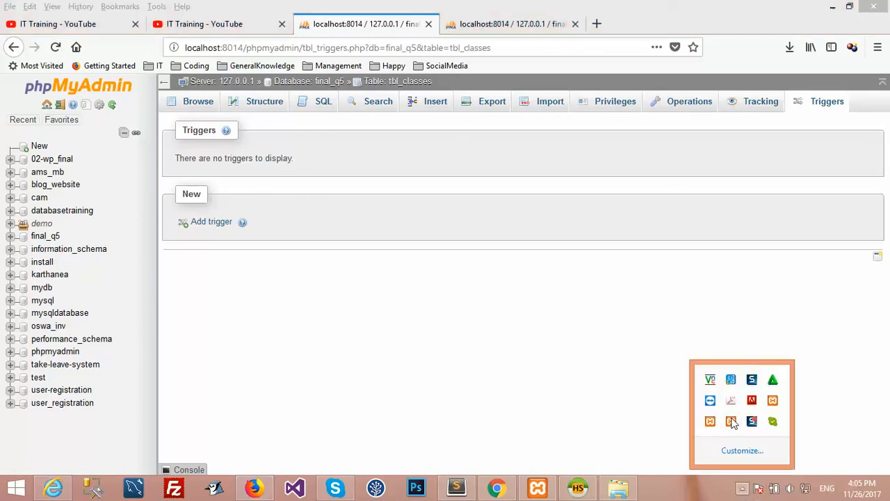